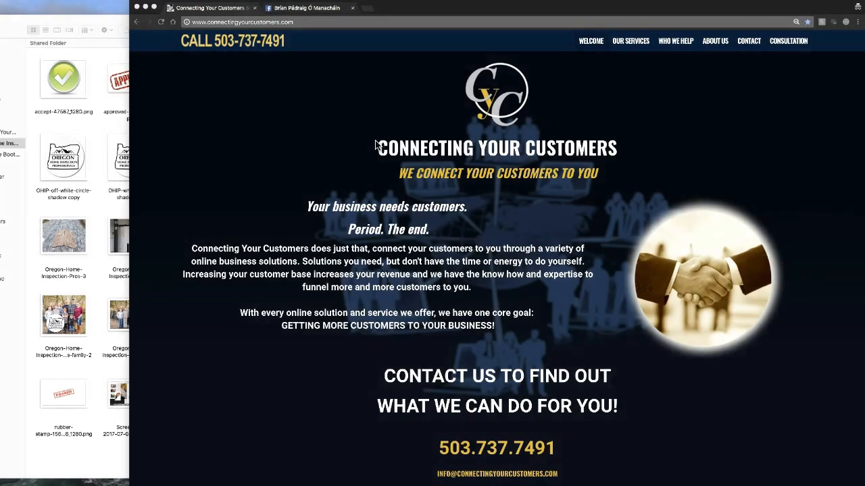
# Step: From the Facebook tab's account menu, choose Create Page
pyautogui.click(304, 8)
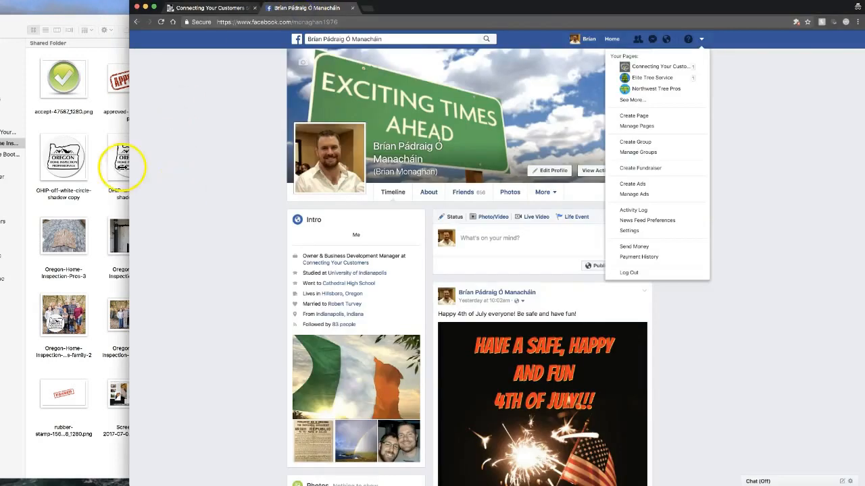
pyautogui.click(197, 120)
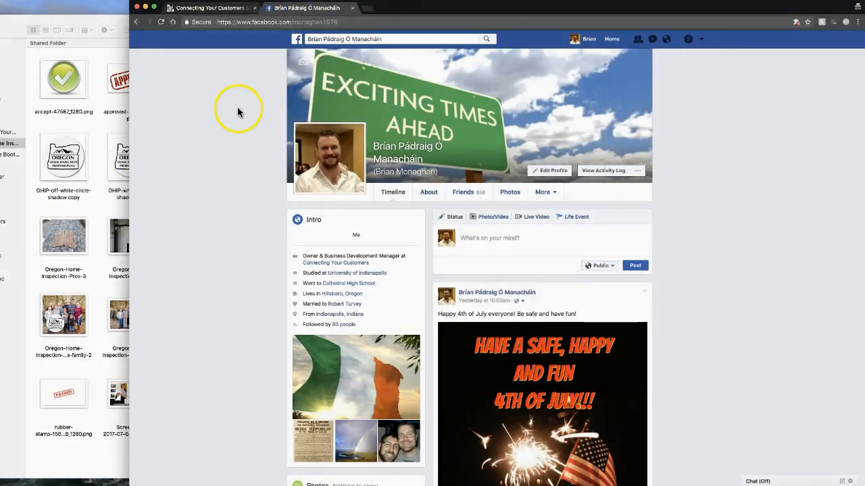
pyautogui.click(702, 40)
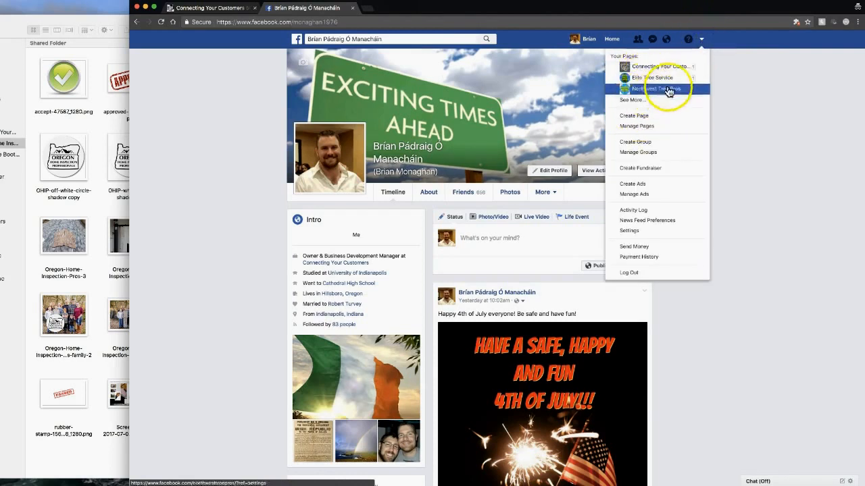
pyautogui.click(635, 115)
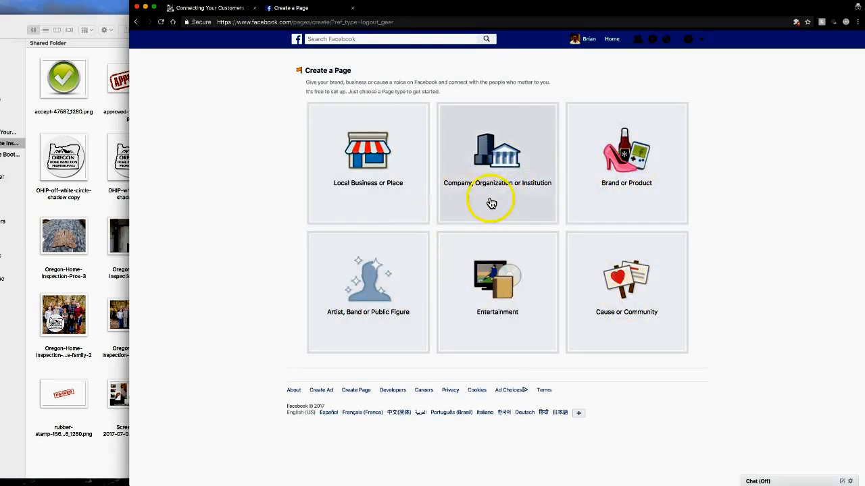
# Step: Choose the Local Business or Place type and name the page Oregon Home Inspection Pros
pyautogui.click(374, 196)
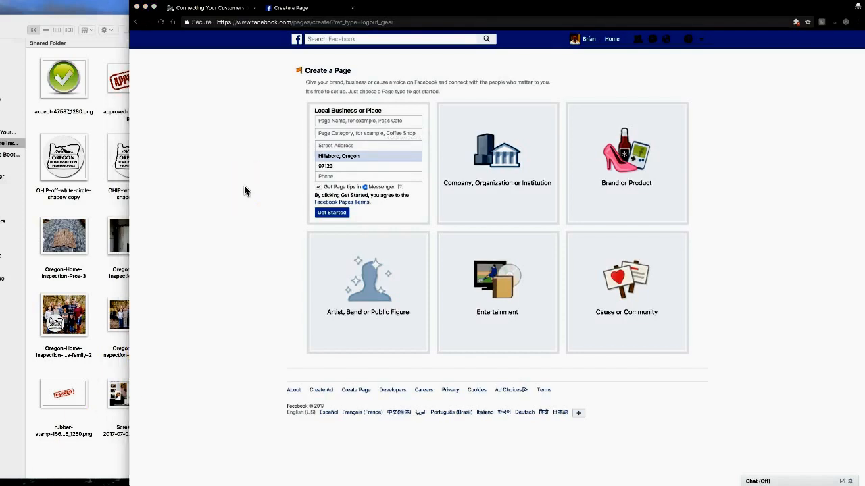
pyautogui.click(285, 158)
pyautogui.click(371, 120)
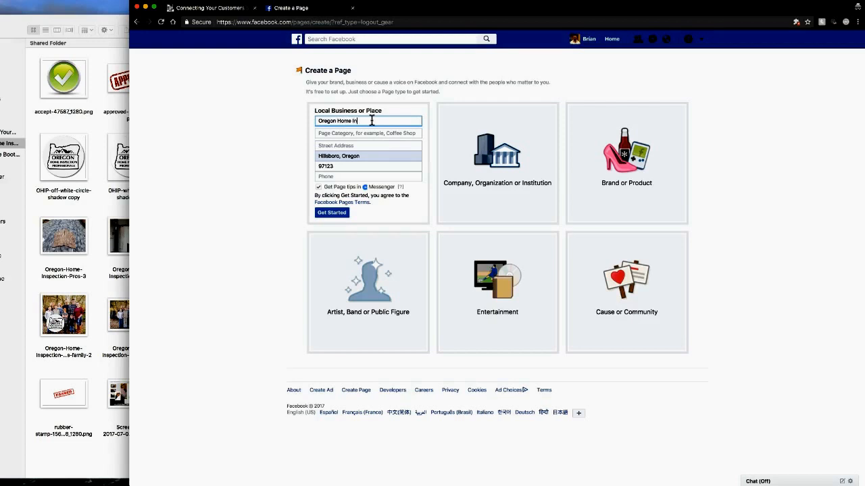
# Step: Fill in the street address from the autofill suggestion and enter the business phone number
pyautogui.press('Tab')
pyautogui.press('Tab')
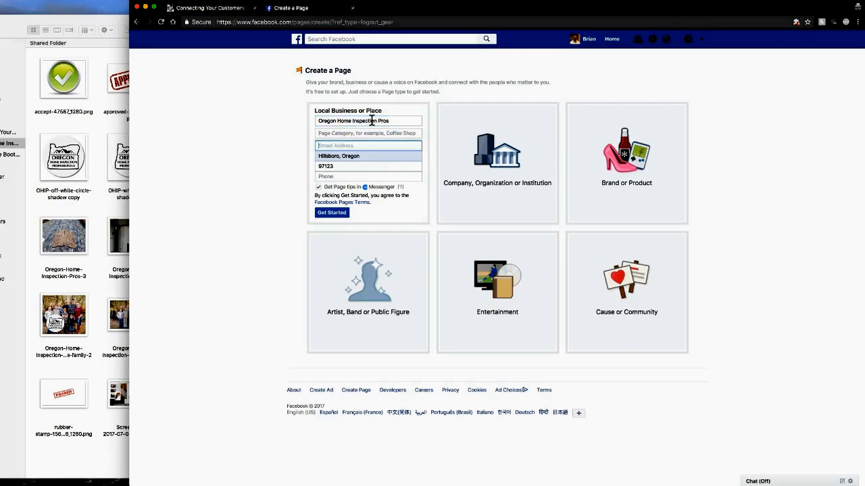
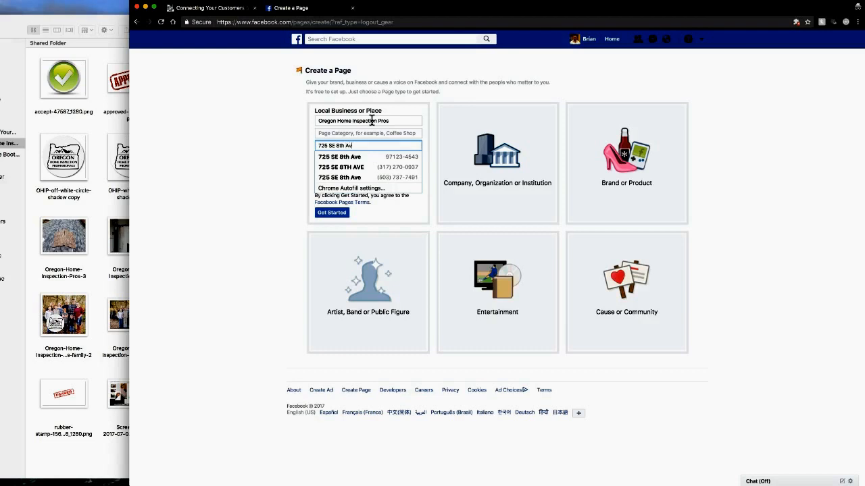
pyautogui.press('Down')
pyautogui.press('Return')
pyautogui.press('Tab')
pyautogui.press('Tab')
pyautogui.press('Tab')
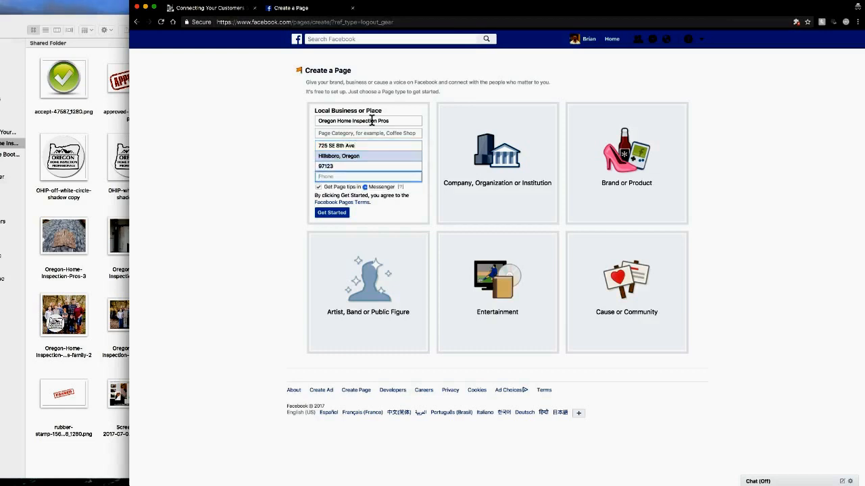
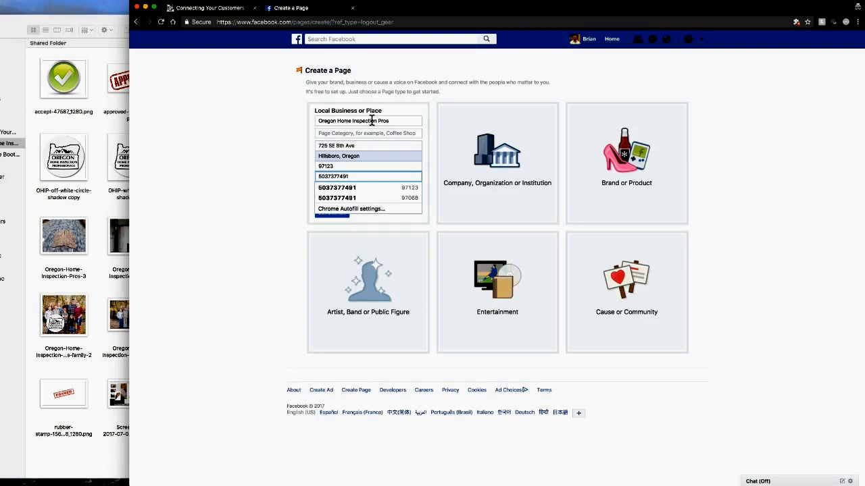
pyautogui.press('Tab')
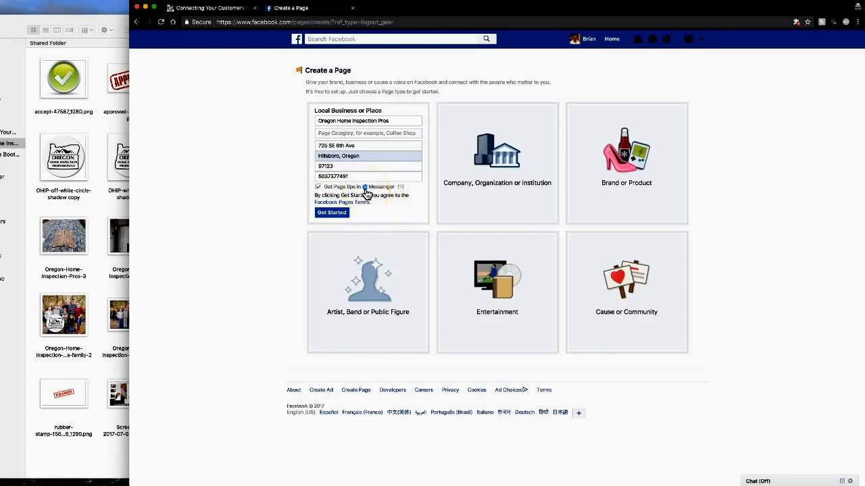
# Step: Untick Messenger page tips, set the category to Home Inspector, and create the page
pyautogui.click(318, 187)
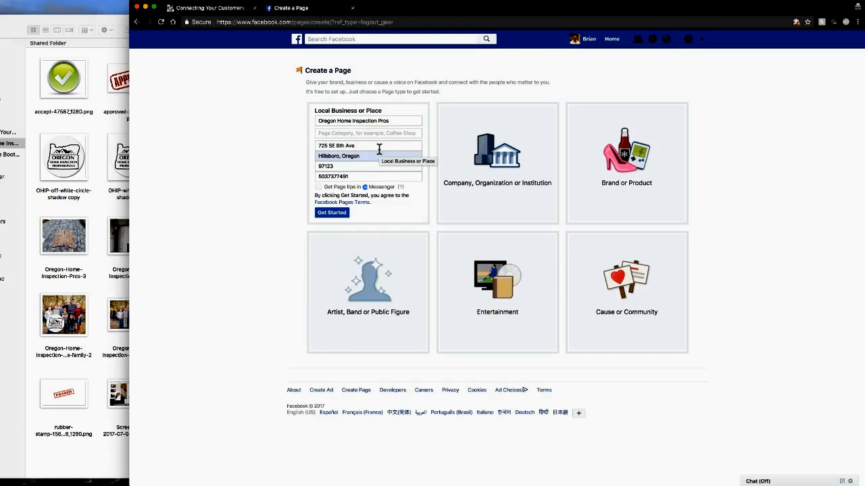
pyautogui.write('law')
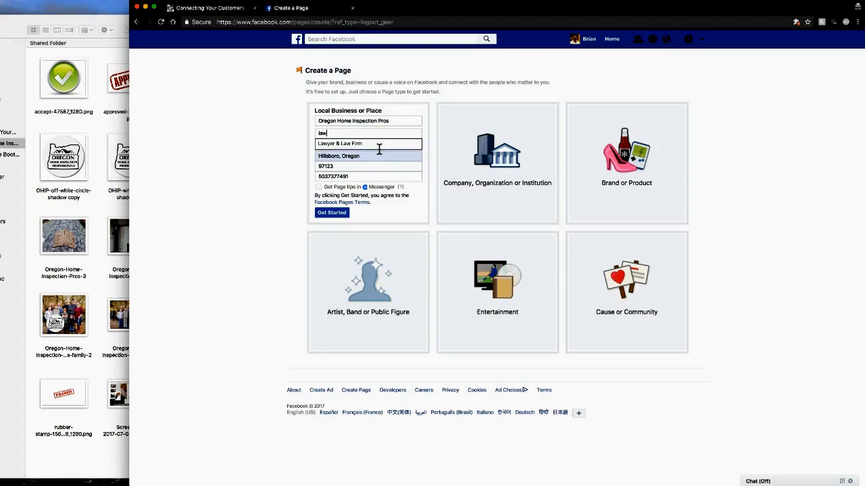
pyautogui.press('BackSpace')
pyautogui.press('BackSpace')
pyautogui.press('BackSpace')
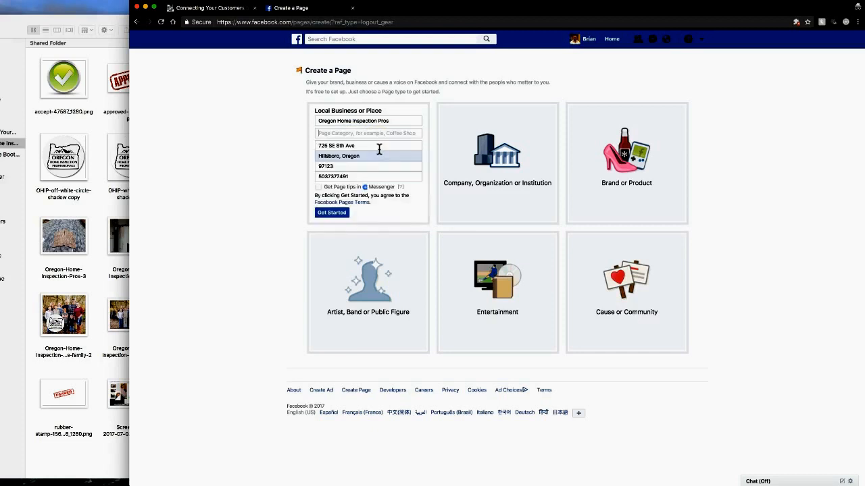
pyautogui.write('bake')
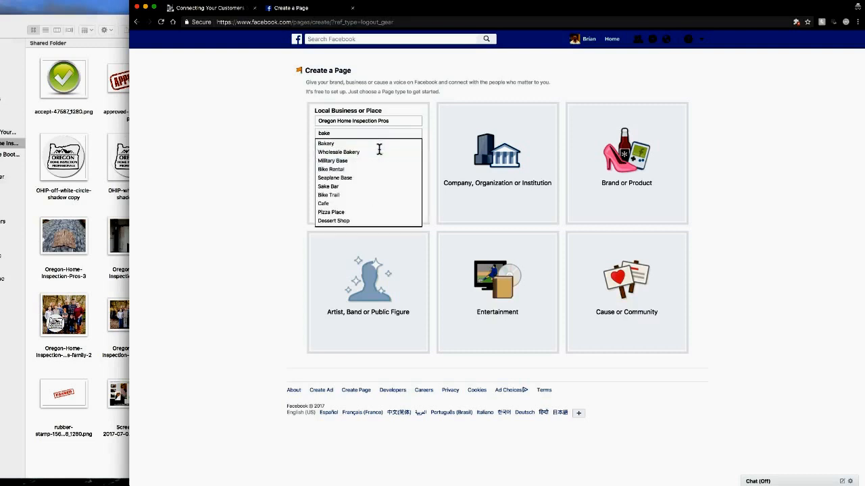
pyautogui.press('BackSpace')
pyautogui.press('BackSpace')
pyautogui.press('BackSpace')
pyautogui.press('BackSpace')
pyautogui.write('h')
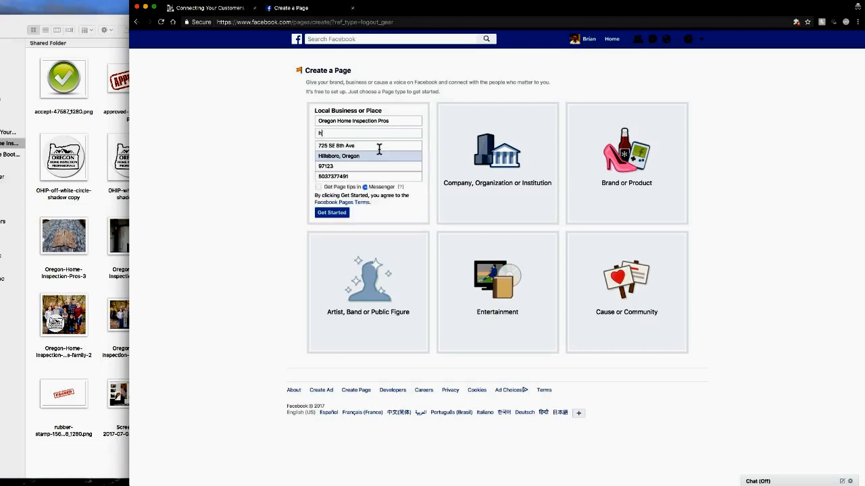
pyautogui.write('ome in')
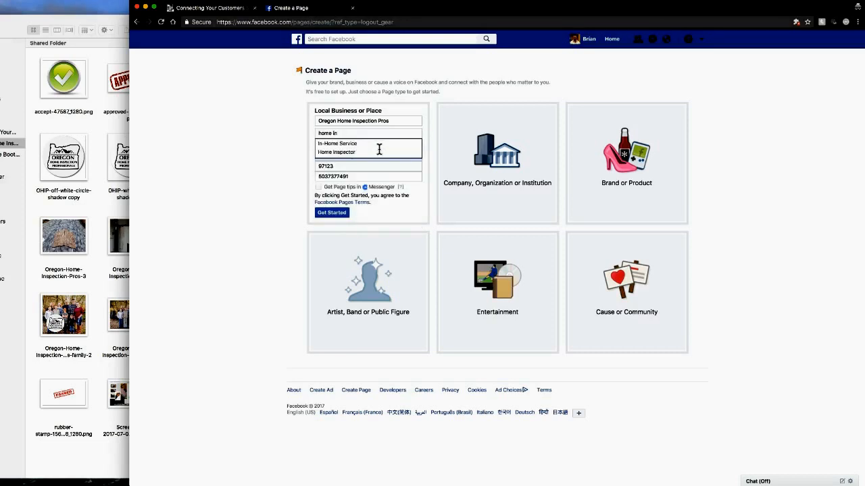
pyautogui.click(346, 152)
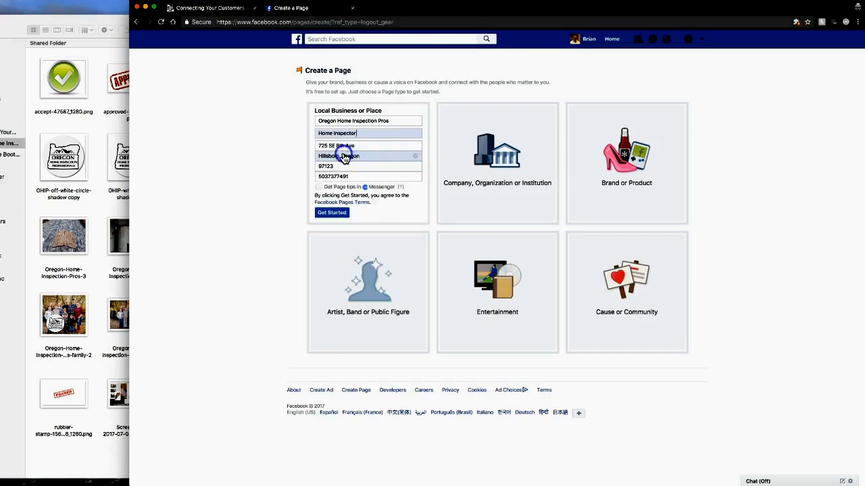
pyautogui.click(342, 214)
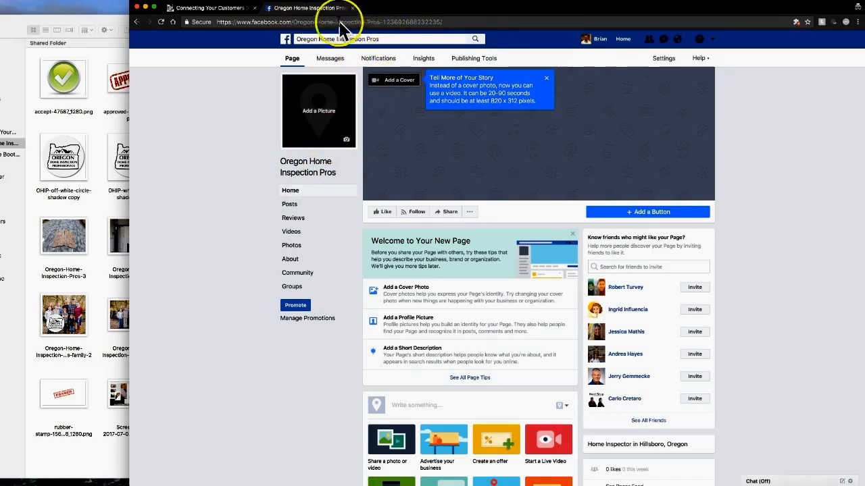
# Step: Open the Connecting Your Customers page from the account menu in a new tab
pyautogui.click(713, 39)
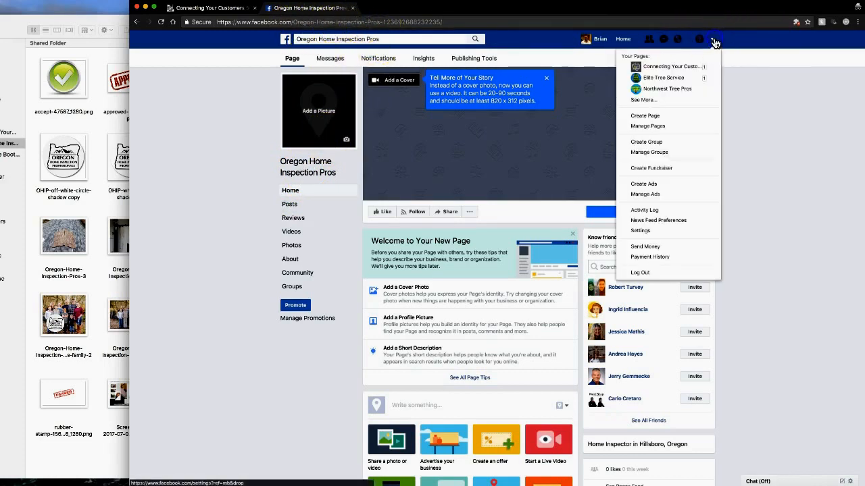
pyautogui.rightClick(667, 68)
pyautogui.click(684, 69)
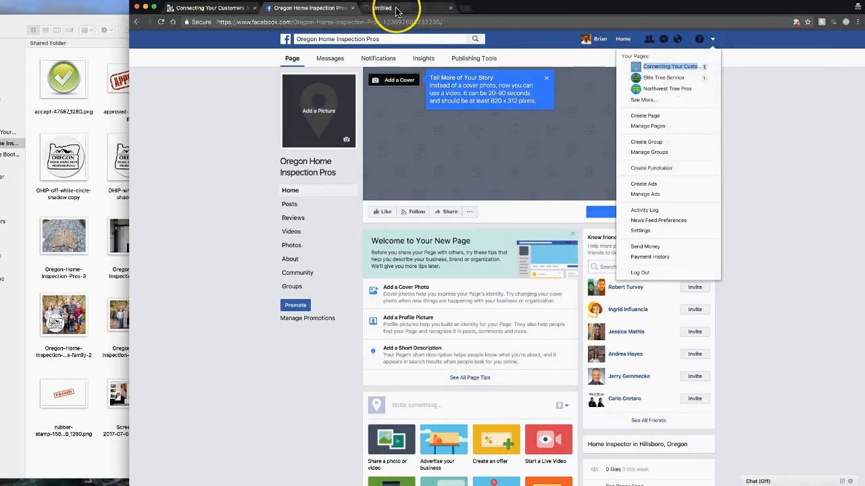
pyautogui.click(395, 8)
# Step: Keep its Default feed setting, strip ?ref=settings from its address, then return to the new page
pyautogui.click(427, 211)
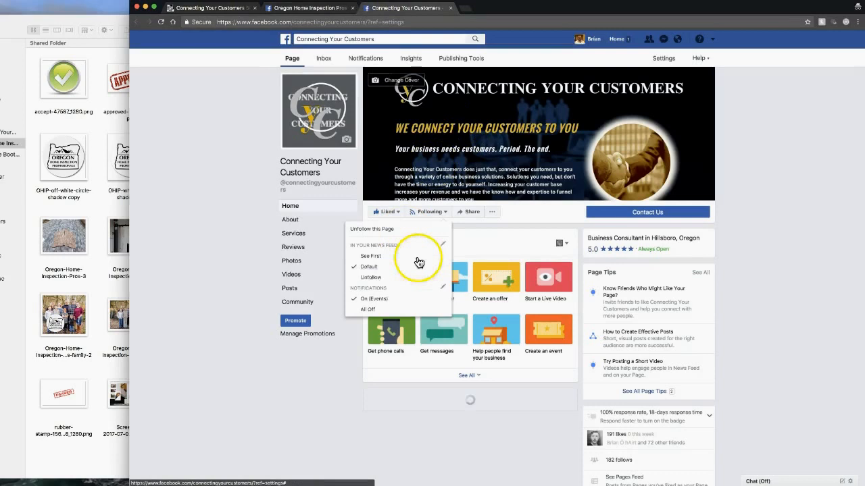
pyautogui.click(423, 269)
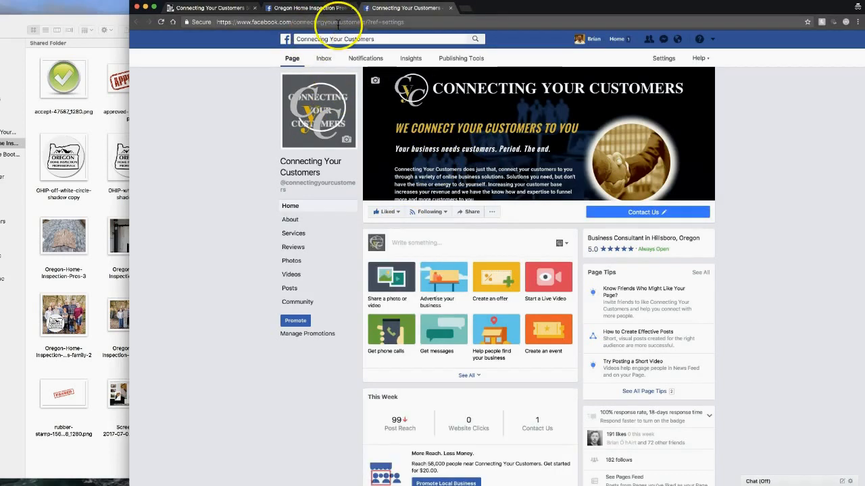
pyautogui.click(367, 22)
pyautogui.click(367, 23)
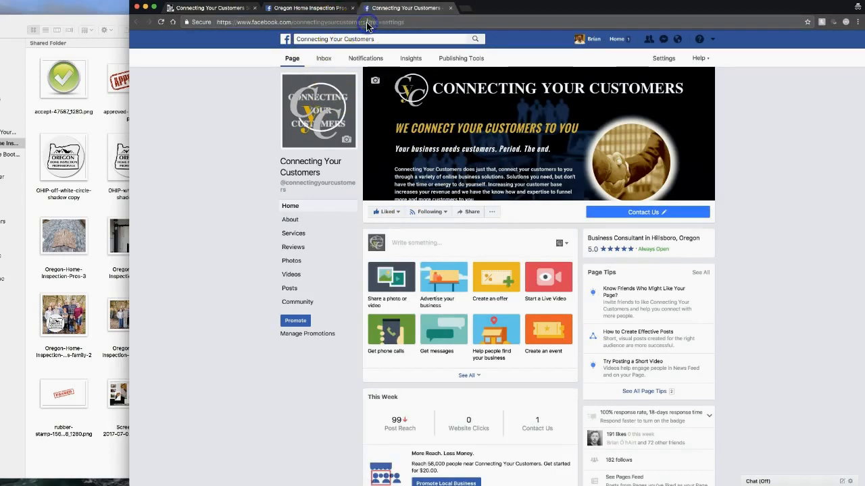
pyautogui.press('Delete')
pyautogui.press('Delete')
pyautogui.press('Delete')
pyautogui.press('Delete')
pyautogui.press('Delete')
pyautogui.press('Delete')
pyautogui.press('Delete')
pyautogui.press('Delete')
pyautogui.press('Delete')
pyautogui.press('Delete')
pyautogui.press('Delete')
pyautogui.press('Delete')
pyautogui.press('Delete')
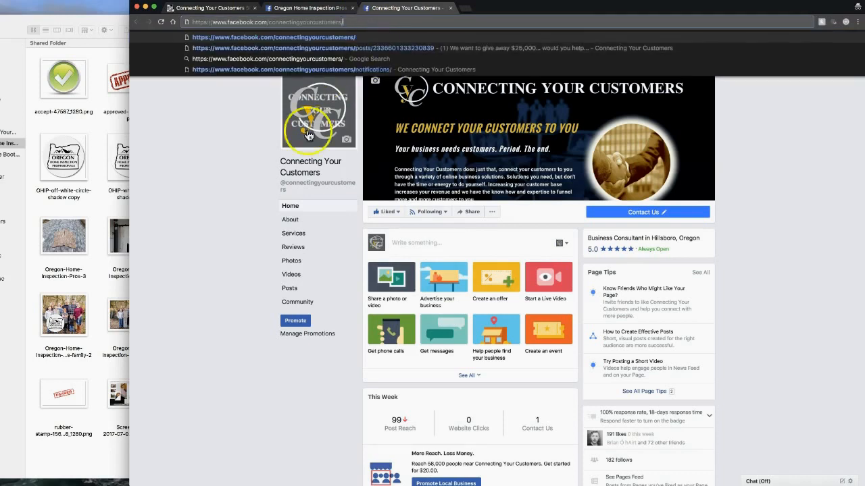
pyautogui.press('Return')
pyautogui.click(227, 33)
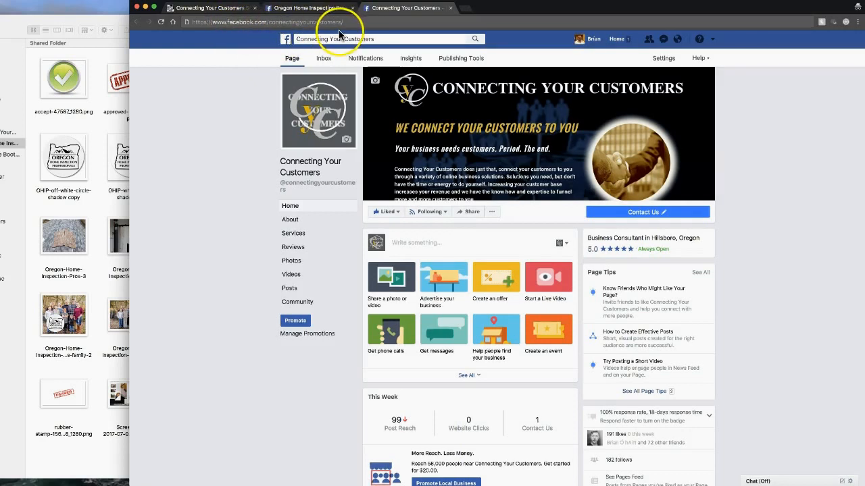
pyautogui.click(314, 9)
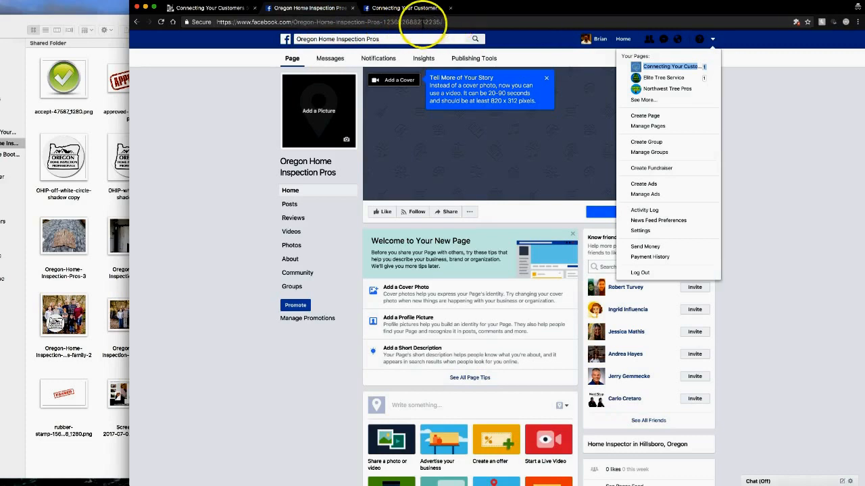
# Step: Open the profile picture options and choose to upload a photo from the computer
pyautogui.click(223, 167)
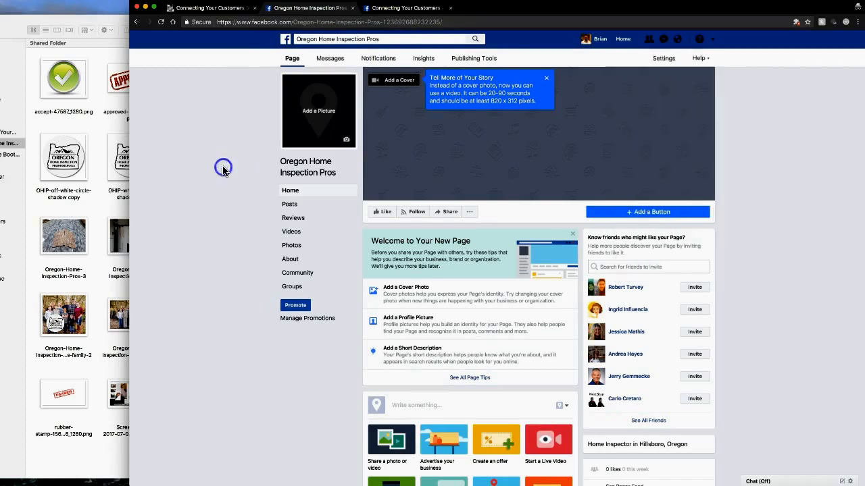
pyautogui.click(316, 114)
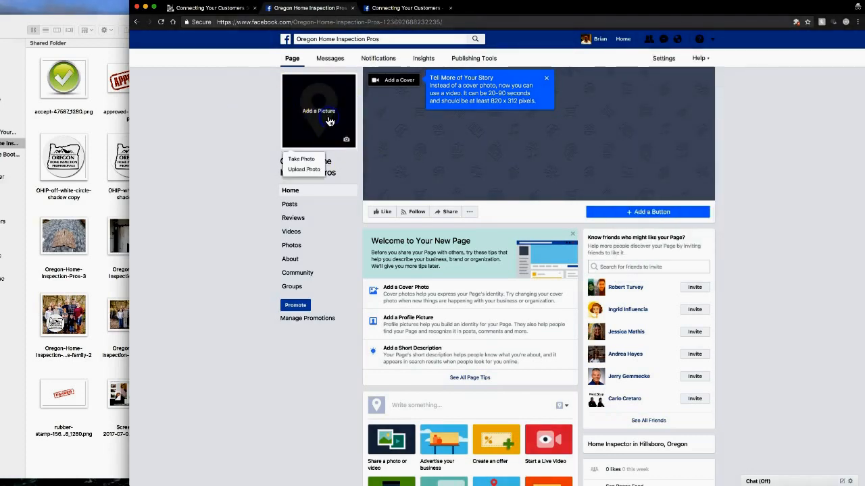
pyautogui.click(23, 359)
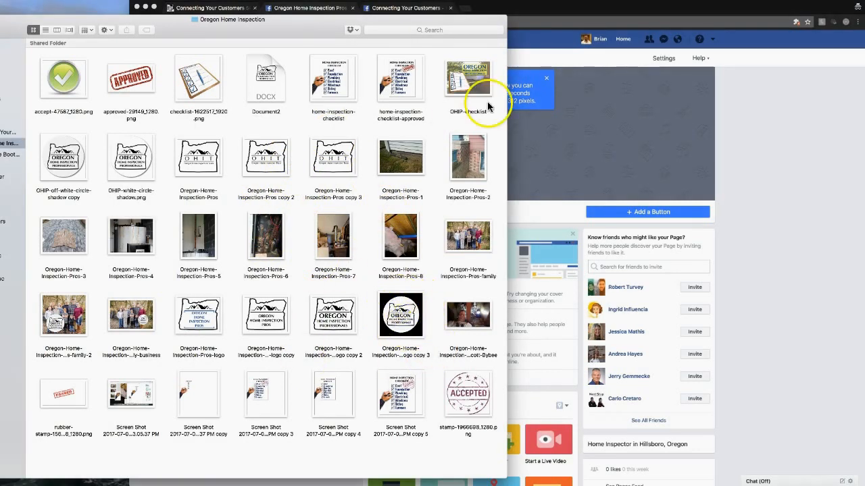
pyautogui.click(766, 154)
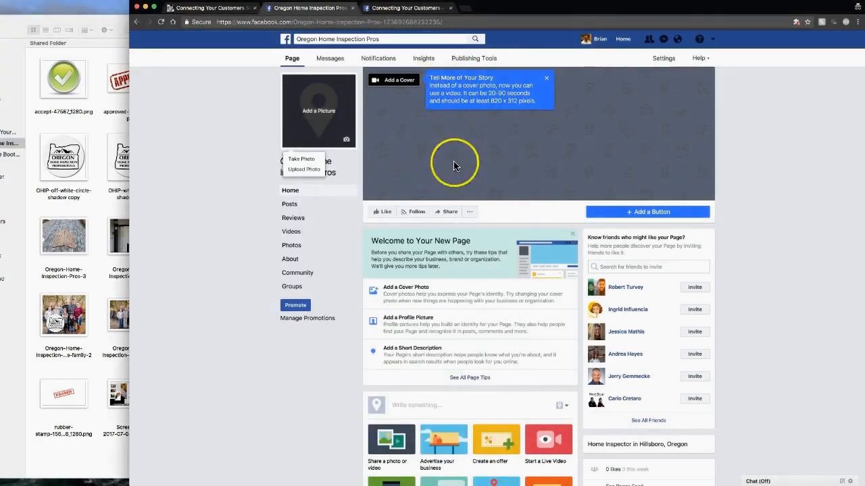
pyautogui.click(95, 283)
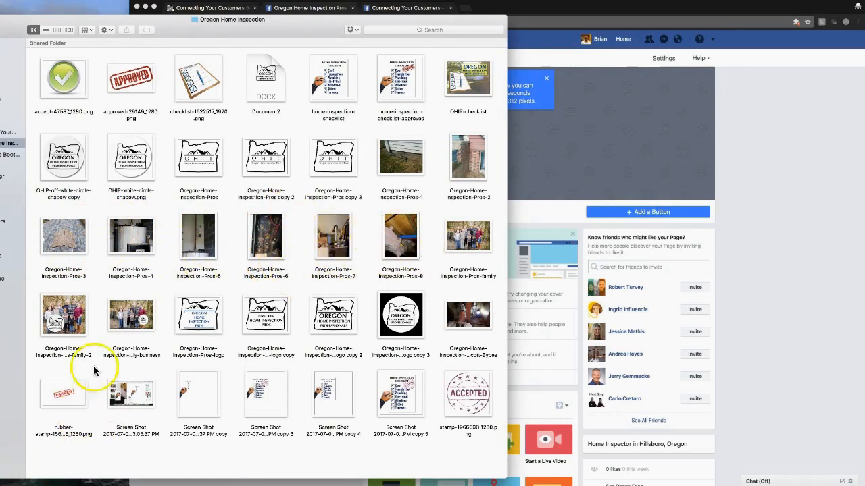
pyautogui.click(786, 178)
pyautogui.click(219, 122)
pyautogui.click(316, 111)
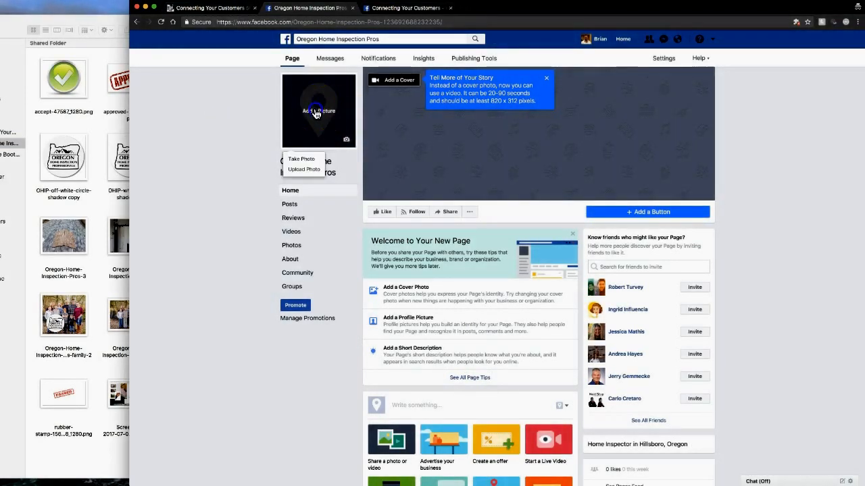
pyautogui.click(296, 170)
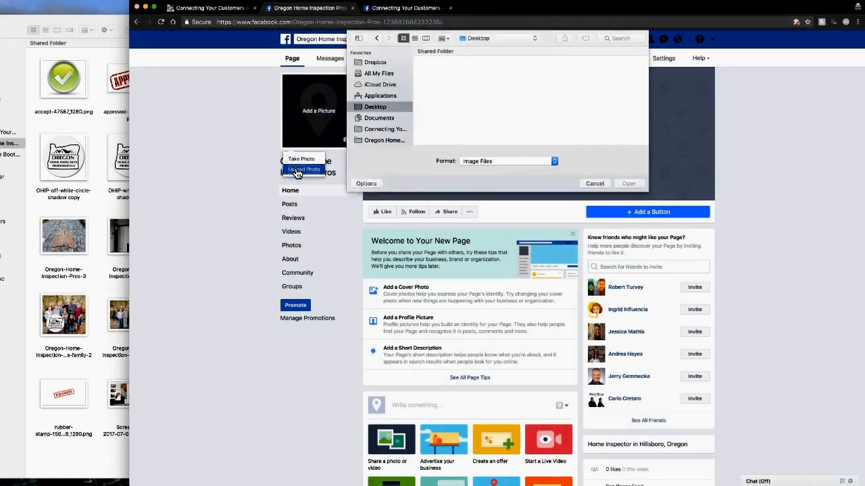
# Step: Pick the round logo image from the Oregon Home Inspection folder
pyautogui.click(375, 140)
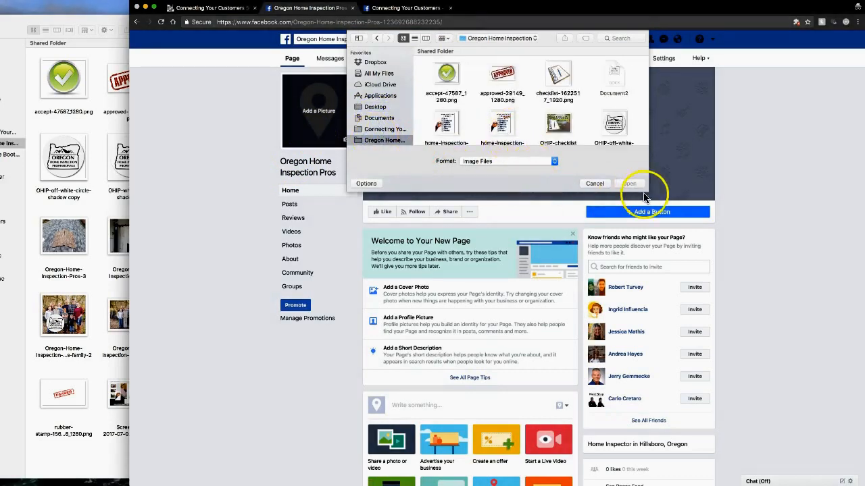
pyautogui.moveTo(646, 194); pyautogui.dragTo(756, 338)
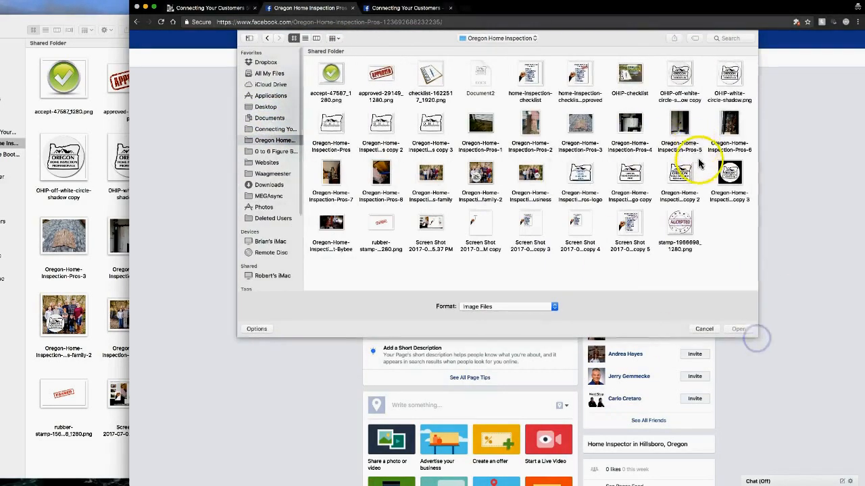
pyautogui.doubleClick(731, 176)
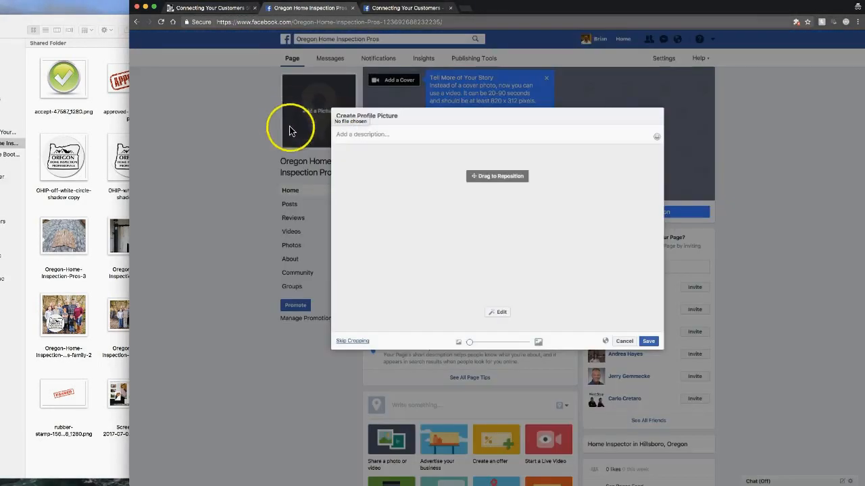
# Step: Zoom the logo out to fit inside the square crop and save it
pyautogui.moveTo(497, 256); pyautogui.dragTo(512, 262)
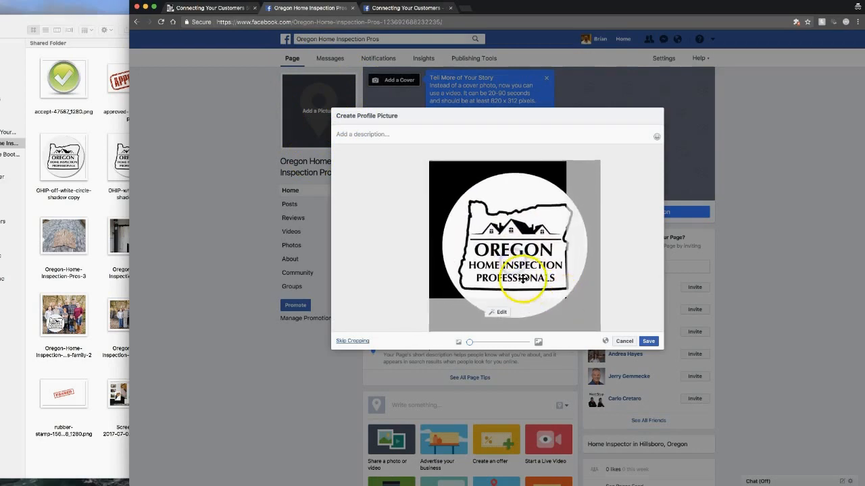
pyautogui.moveTo(588, 319); pyautogui.dragTo(571, 345)
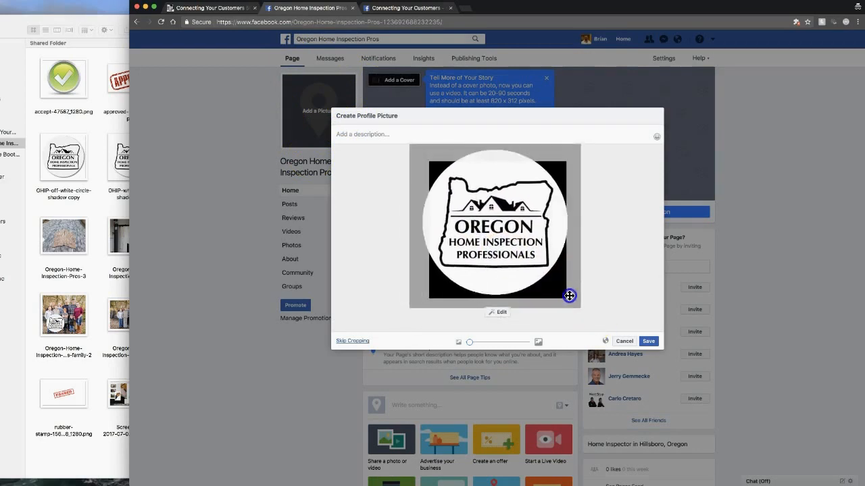
pyautogui.moveTo(468, 342); pyautogui.dragTo(465, 342)
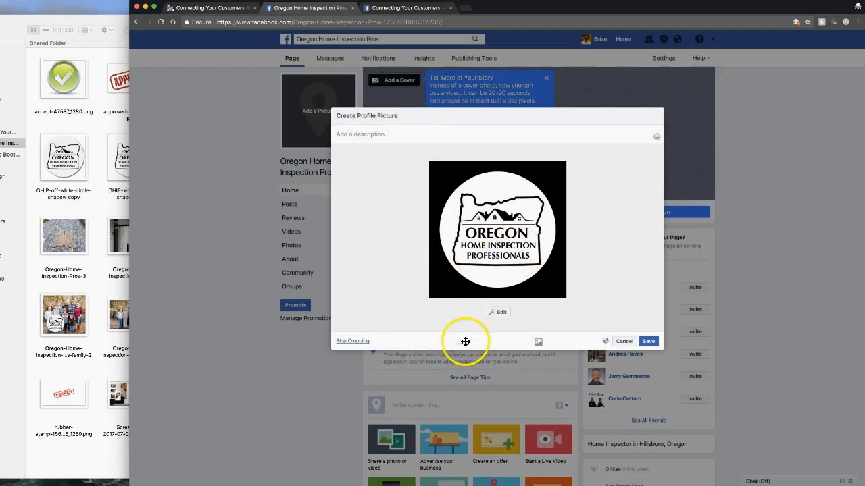
pyautogui.moveTo(466, 342)
pyautogui.mouseDown()
pyautogui.moveTo(492, 342)
pyautogui.moveTo(479, 344)
pyautogui.mouseUp()
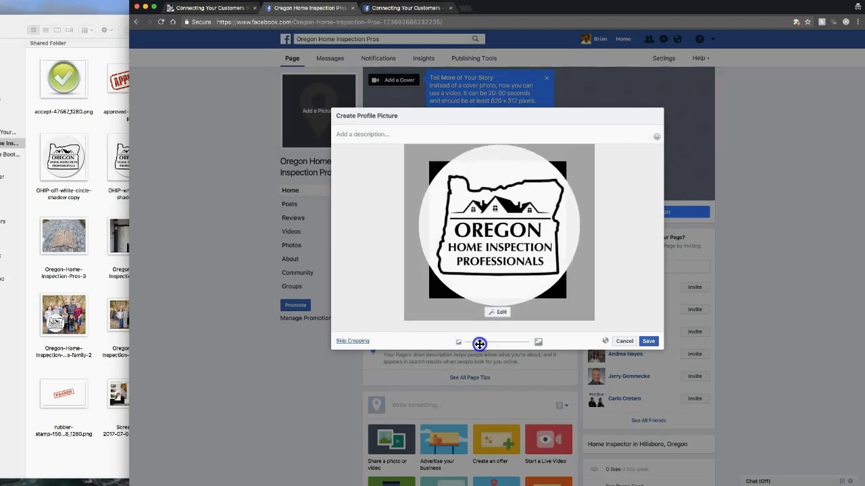
pyautogui.moveTo(479, 344); pyautogui.dragTo(452, 342)
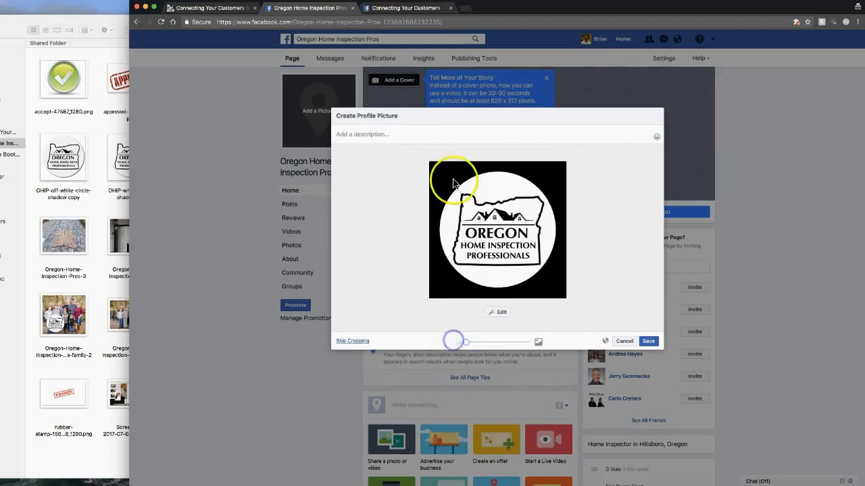
pyautogui.click(651, 342)
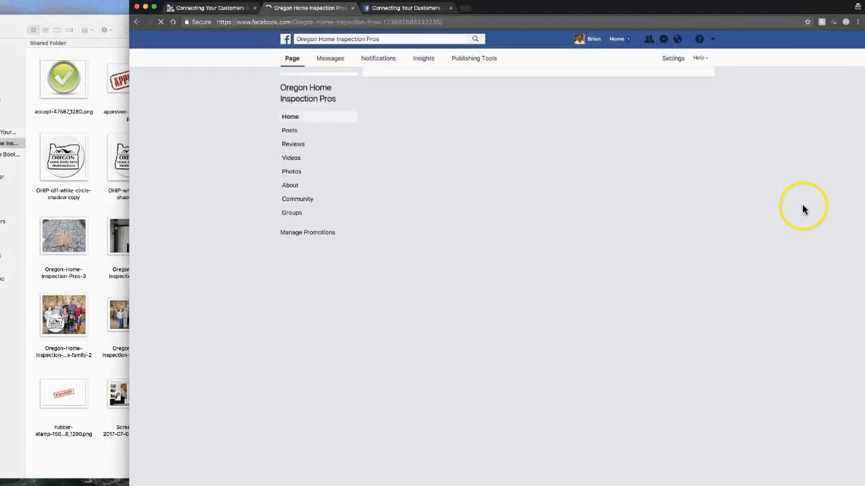
# Step: Upload the OHIP-checklist image as the page's cover photo
pyautogui.click(395, 82)
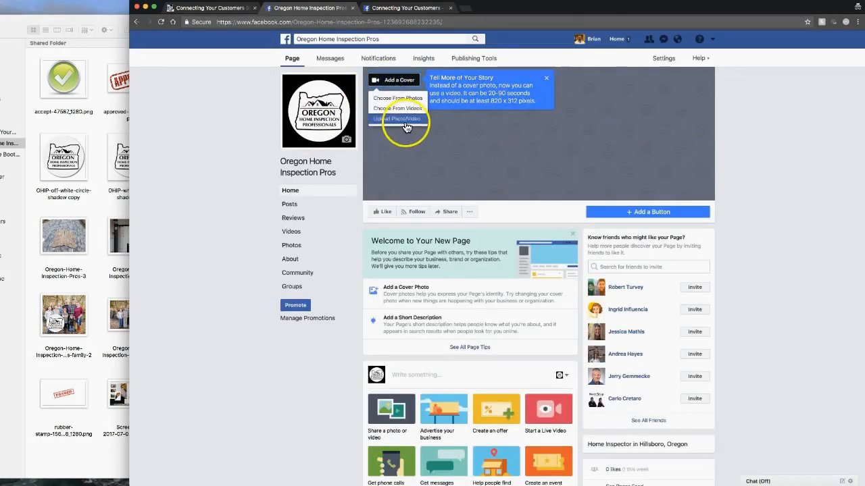
pyautogui.click(405, 122)
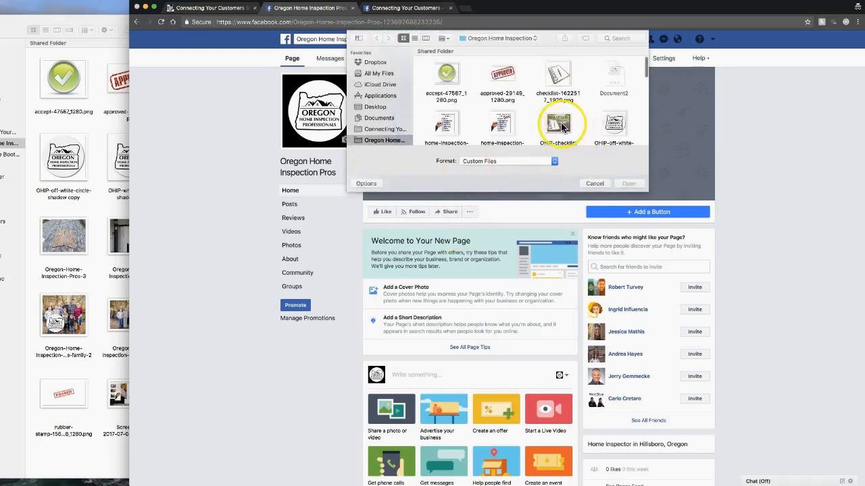
pyautogui.doubleClick(560, 125)
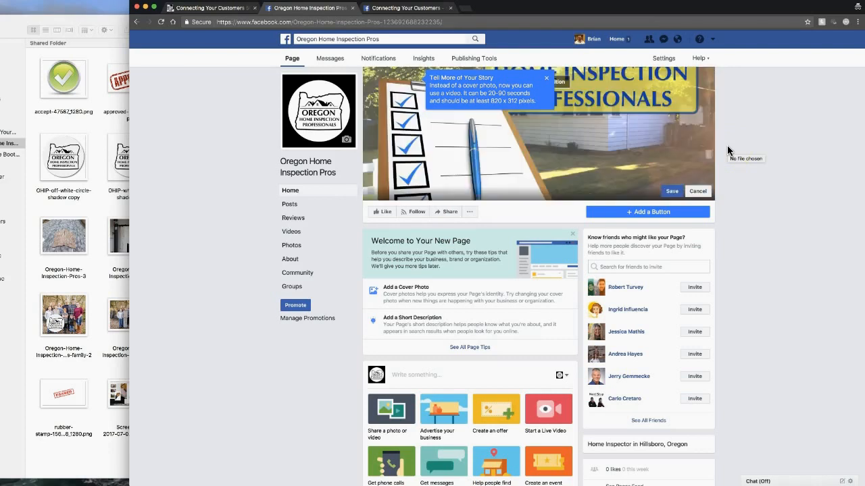
# Step: Reposition the cover so the full sign shows, save it, and dismiss the video tip
pyautogui.moveTo(635, 113); pyautogui.dragTo(628, 204)
pyautogui.moveTo(646, 133); pyautogui.dragTo(630, 126)
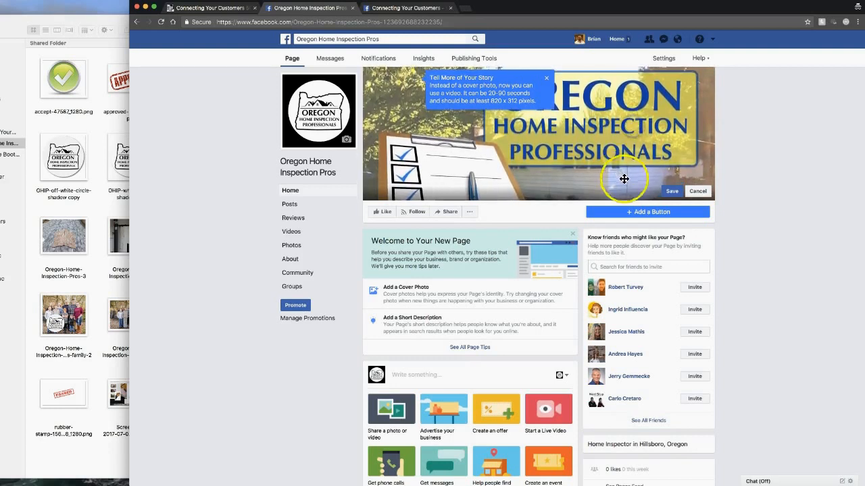
pyautogui.click(671, 192)
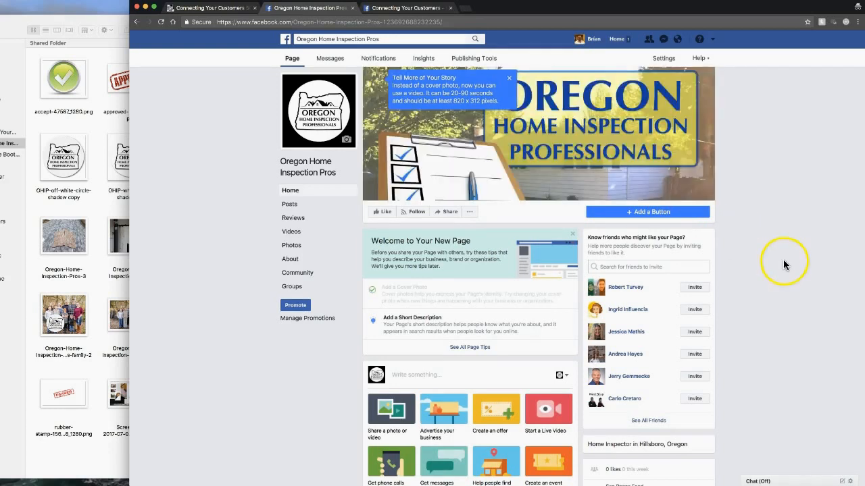
pyautogui.click(508, 78)
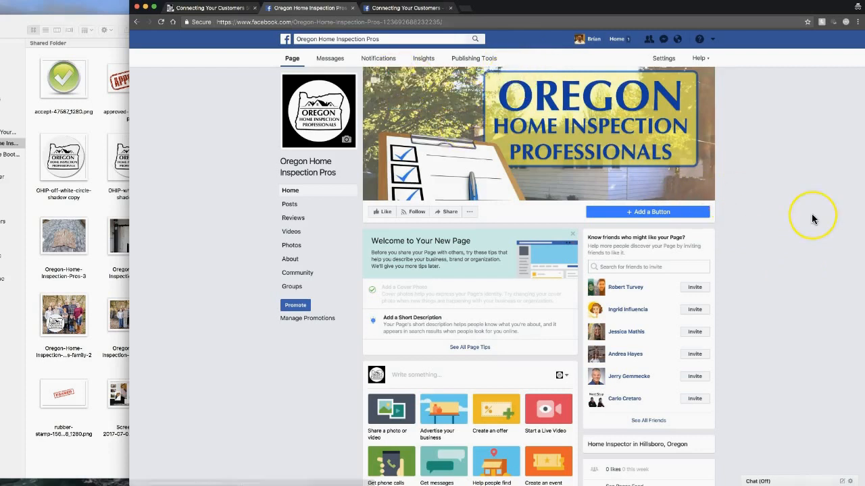
pyautogui.click(237, 144)
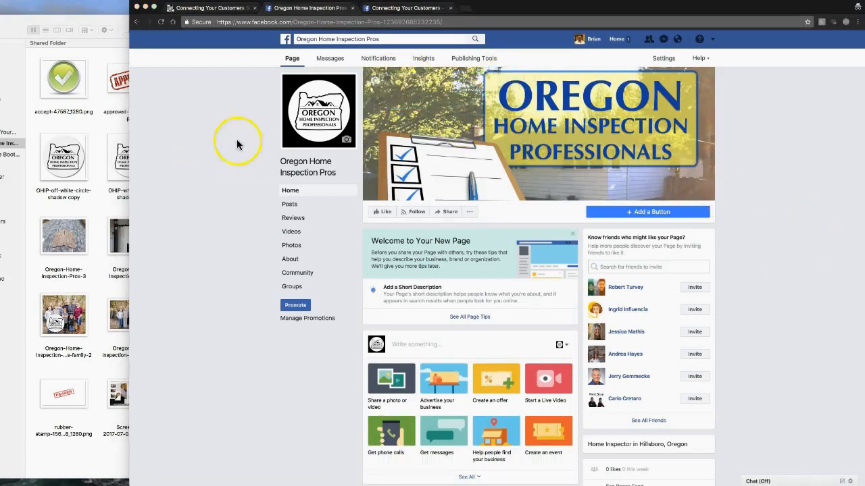
# Step: Like the Oregon Home Inspection Pros page and review its Following options
pyautogui.click(287, 163)
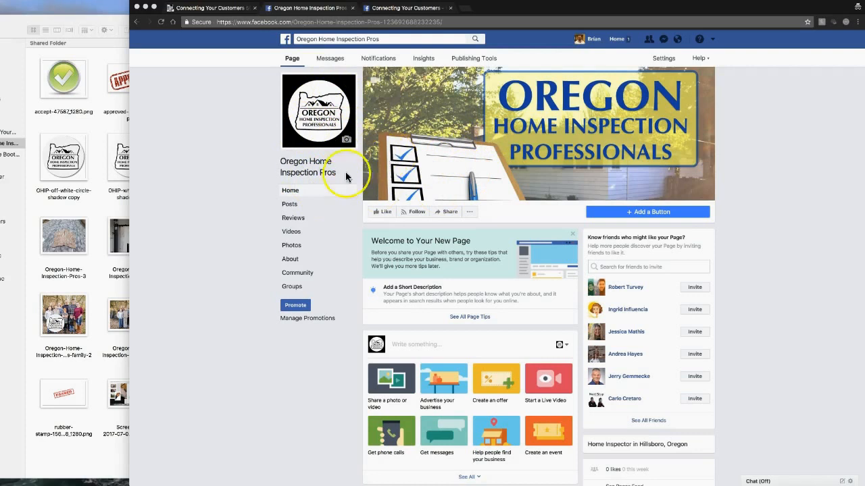
pyautogui.click(383, 213)
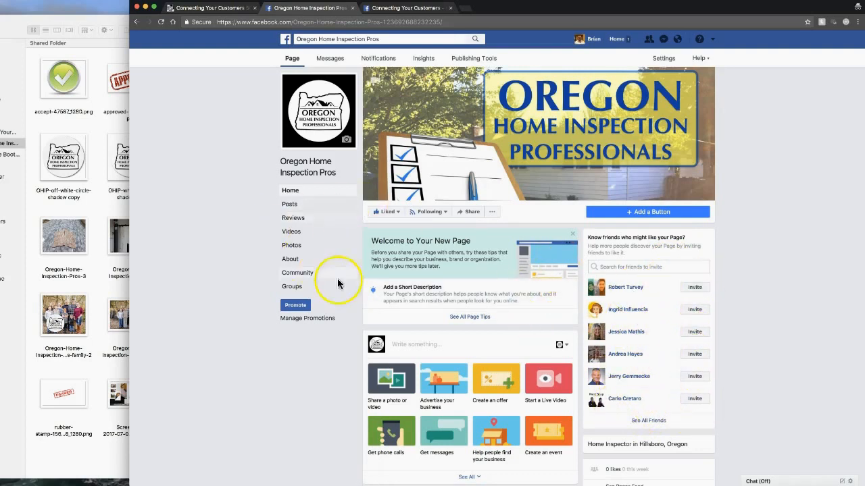
pyautogui.click(429, 212)
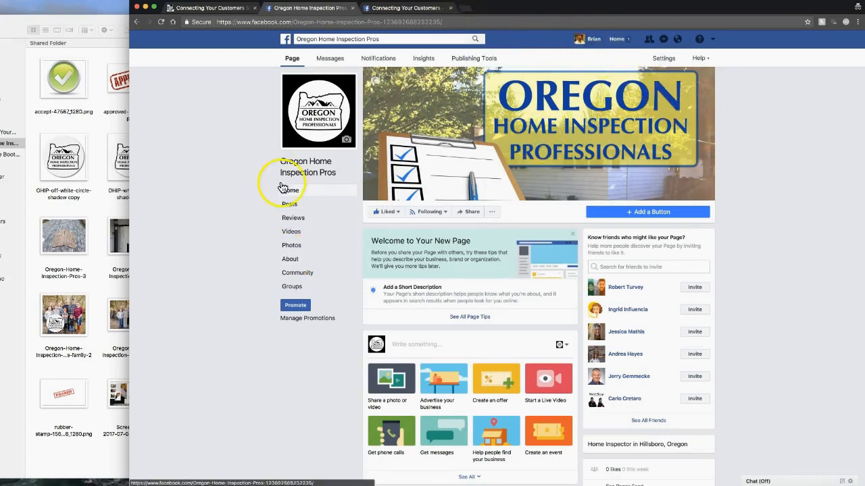
# Step: Show the About section with the Home Inspector category, name, address and phone
pyautogui.click(290, 260)
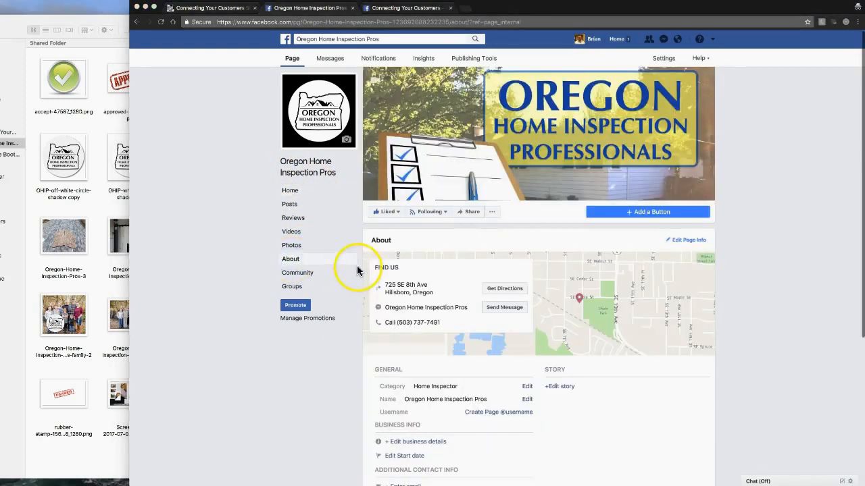
pyautogui.scroll(-1, 366, 317)
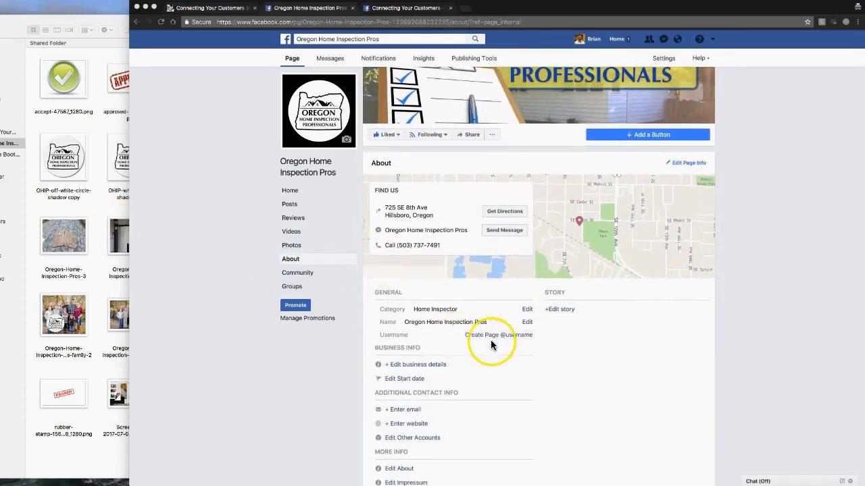
pyautogui.click(392, 10)
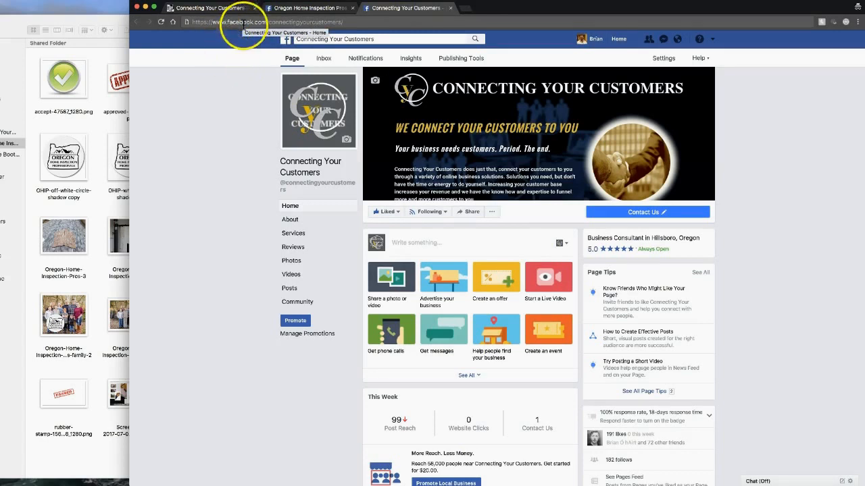
pyautogui.click(314, 14)
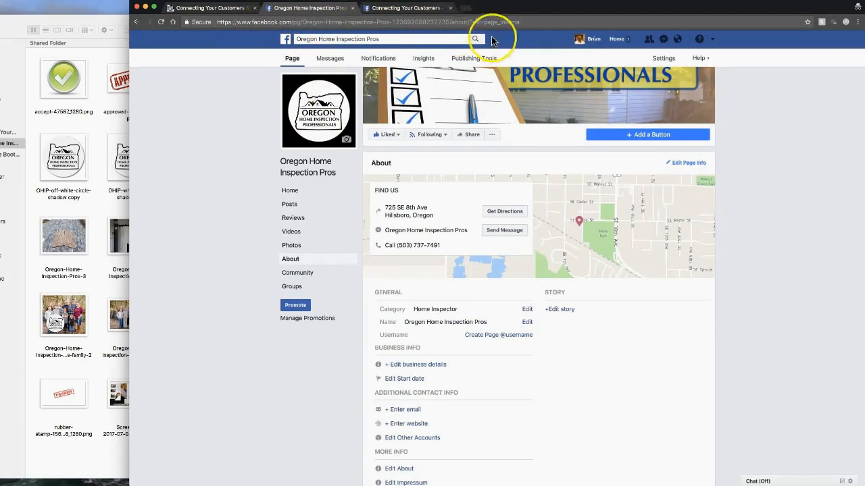
pyautogui.click(508, 336)
pyautogui.click(433, 254)
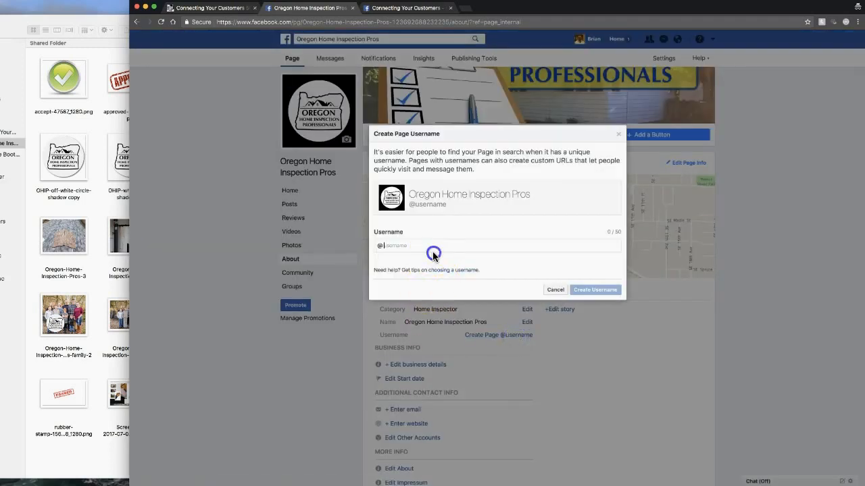
pyautogui.write('oregonhomeinspectionpros')
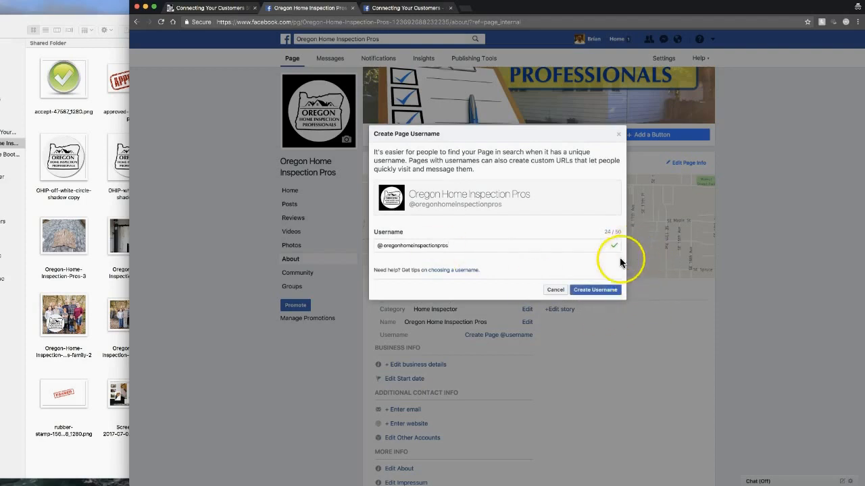
pyautogui.click(596, 287)
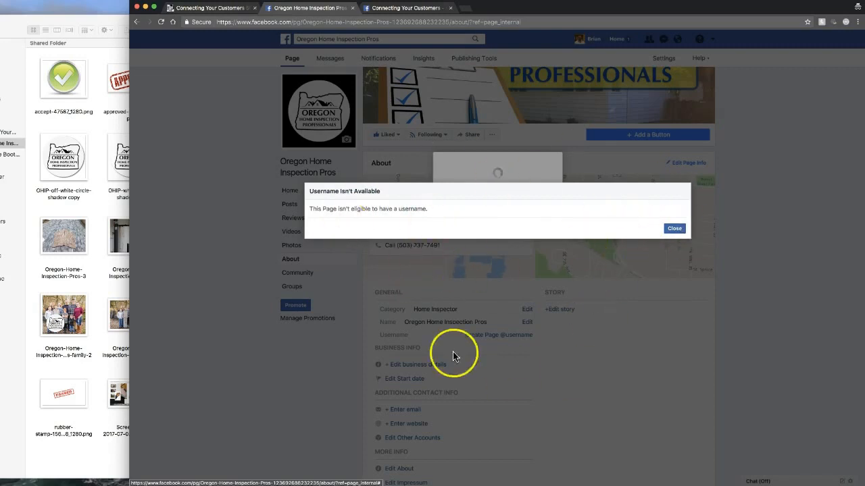
pyautogui.click(676, 229)
pyautogui.click(161, 21)
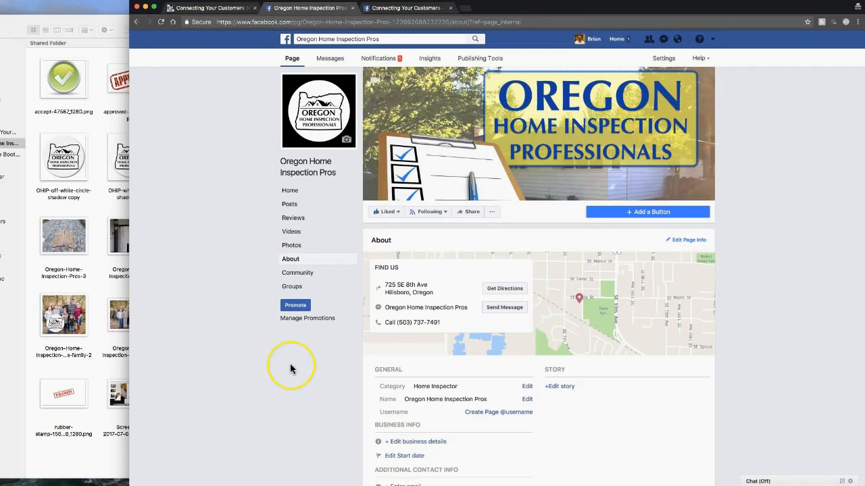
# Step: Open the short About editor and copy the first paragraph from the Word document
pyautogui.scroll(-3, 291, 365)
pyautogui.scroll(-2, 487, 376)
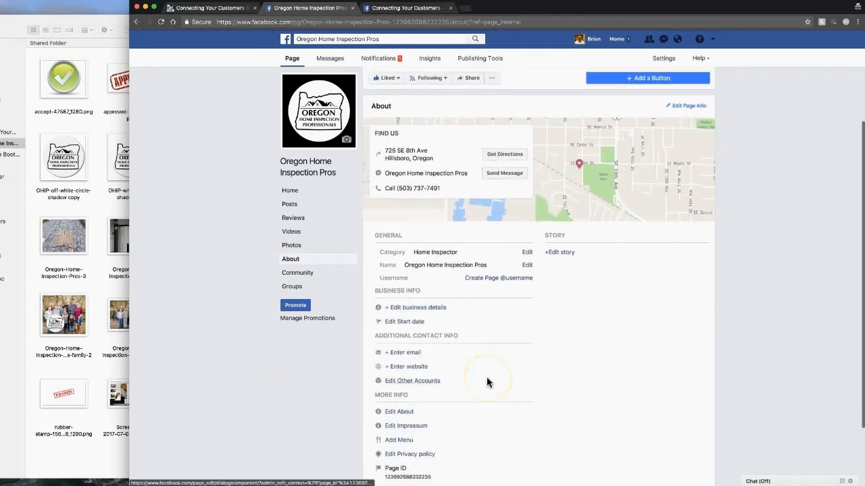
pyautogui.scroll(-1, 489, 382)
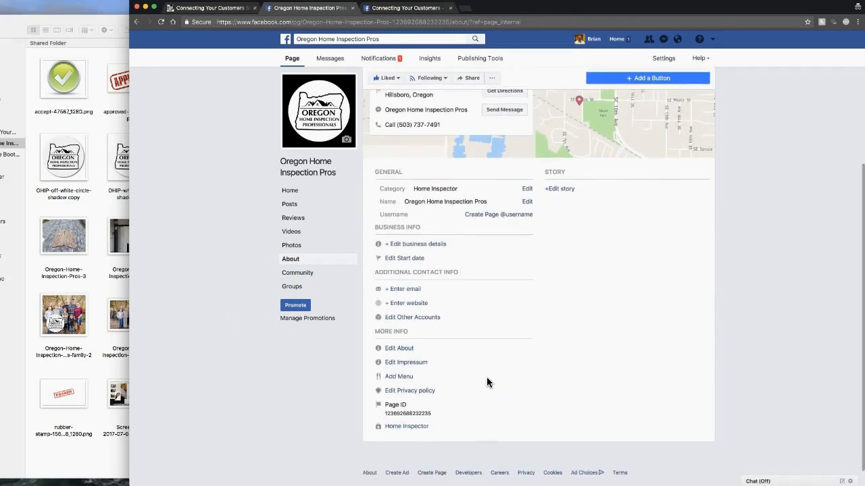
pyautogui.click(400, 349)
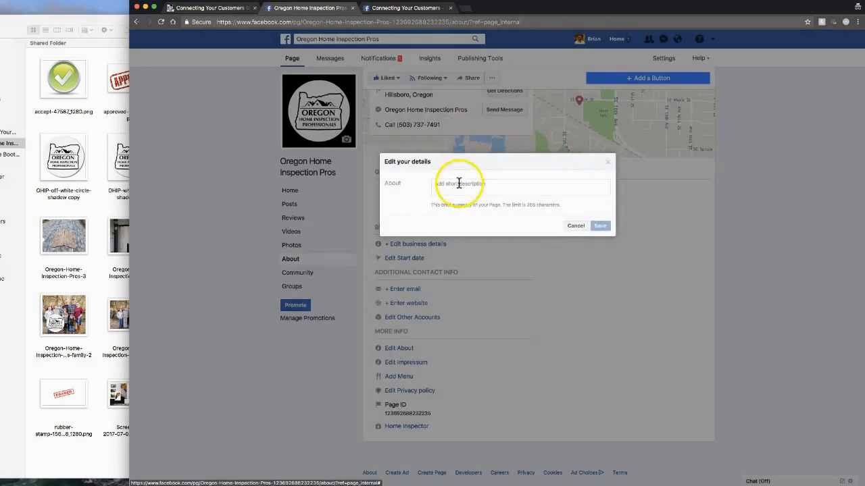
pyautogui.press('super+Tab')
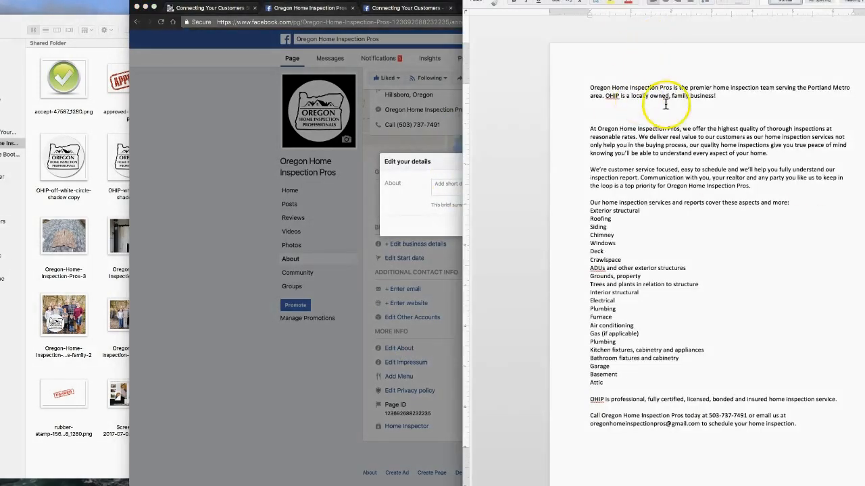
pyautogui.moveTo(720, 98); pyautogui.dragTo(579, 73)
pyautogui.rightClick(647, 93)
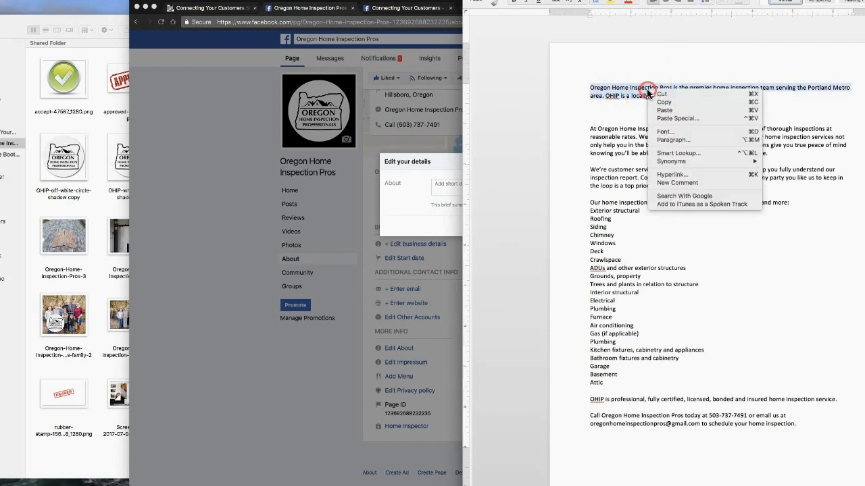
pyautogui.click(659, 105)
# Step: Paste the two-sentence Portland Metro blurb into the About field and save it
pyautogui.click(416, 194)
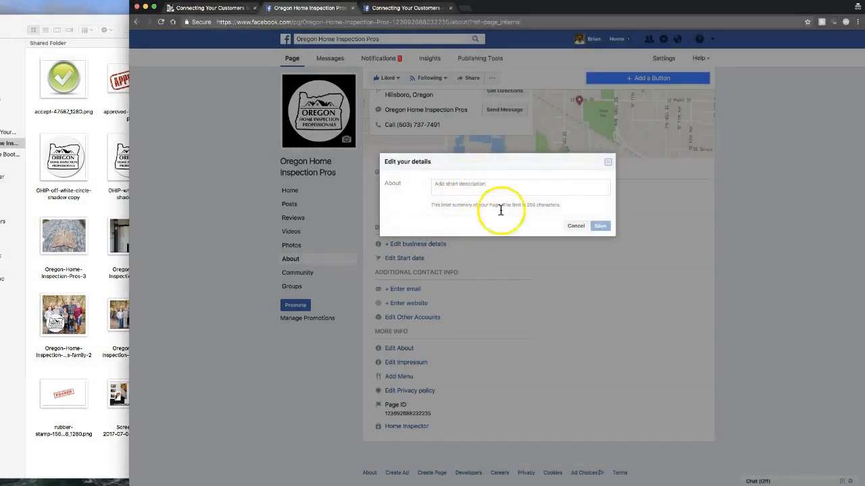
pyautogui.rightClick(497, 187)
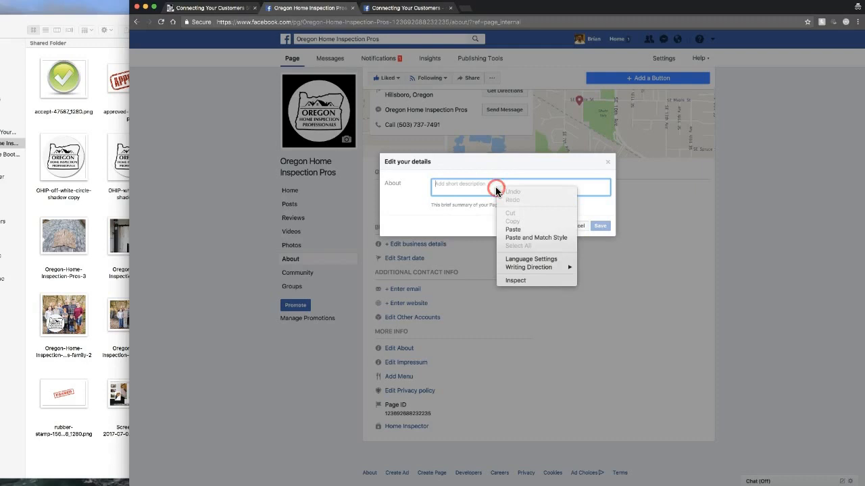
pyautogui.click(513, 229)
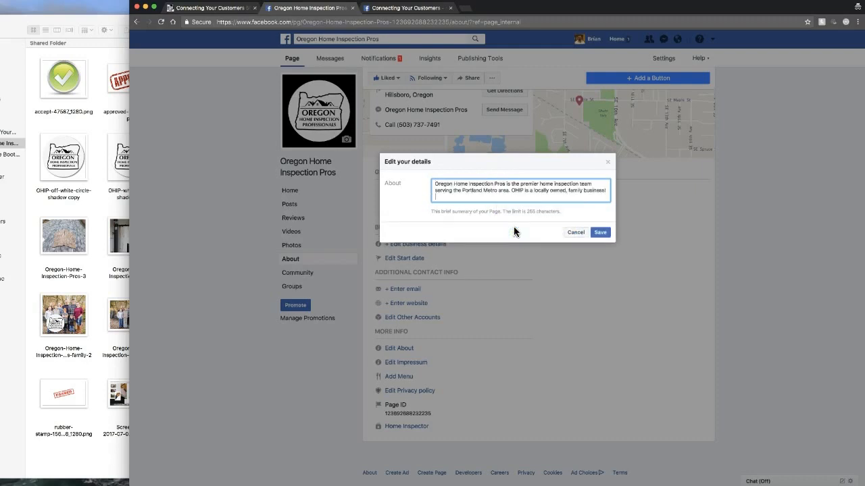
pyautogui.press('super+Tab')
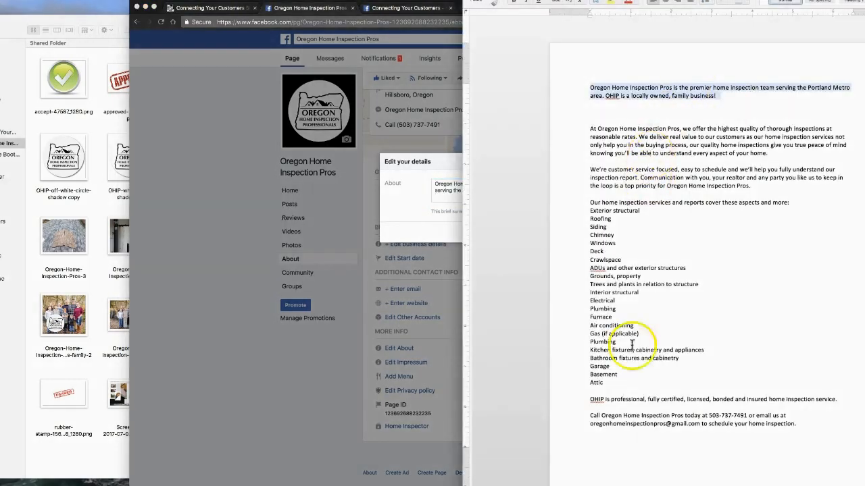
pyautogui.click(432, 232)
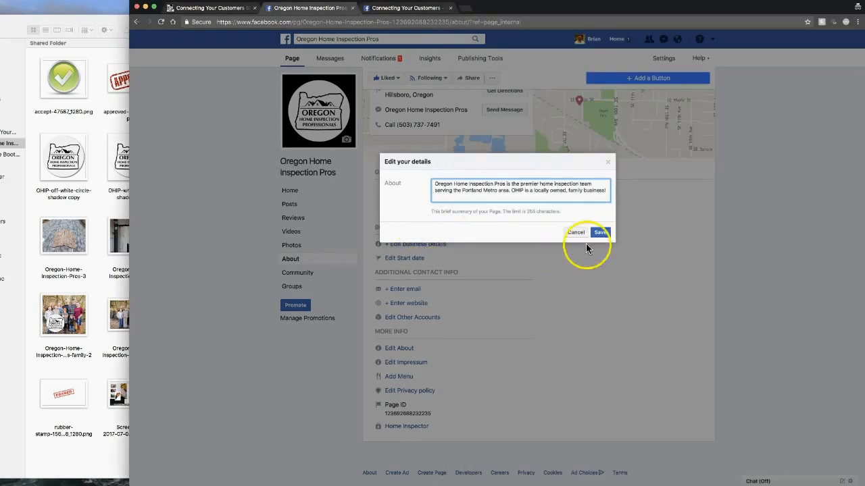
pyautogui.click(601, 232)
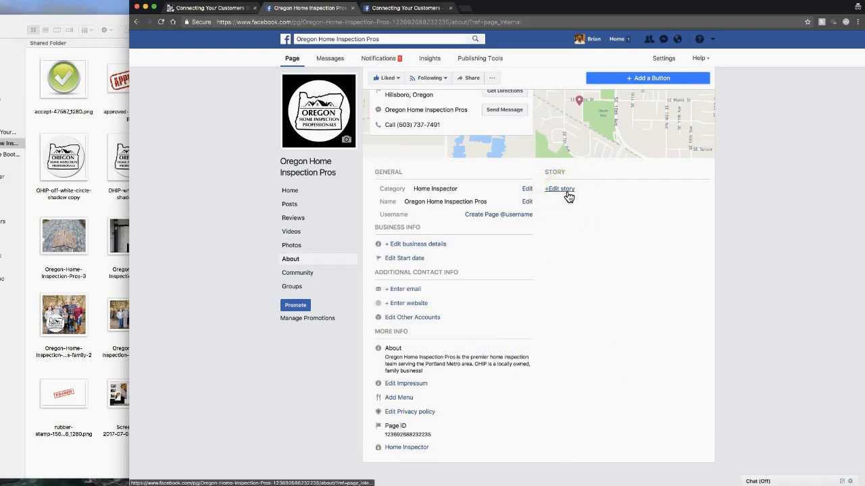
# Step: Copy the remaining description paragraphs from the Word document
pyautogui.press('super+Tab')
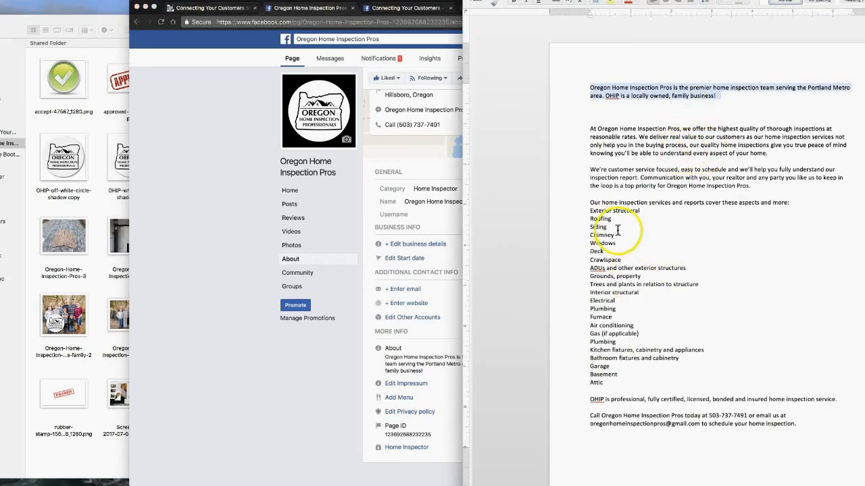
pyautogui.moveTo(818, 420); pyautogui.dragTo(589, 129)
pyautogui.rightClick(638, 139)
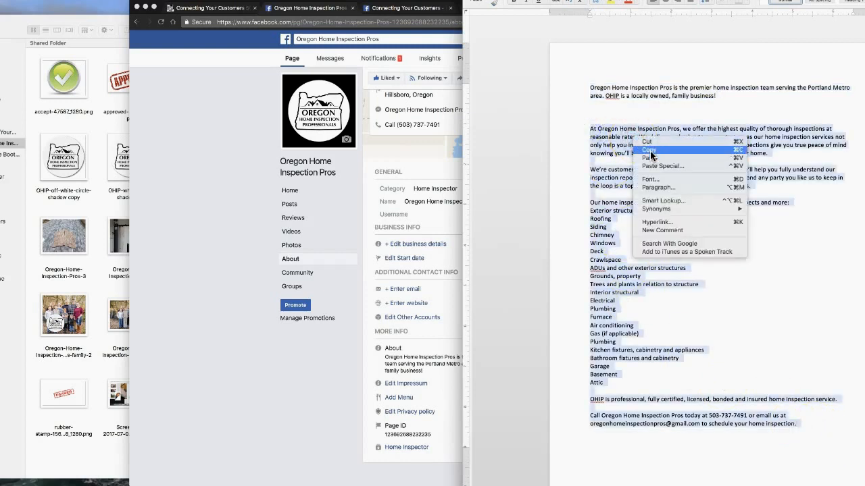
pyautogui.click(645, 149)
# Step: Paste the long description beginning 'At Oregon Home Inspection Pros' into the page's Story and save
pyautogui.click(424, 166)
pyautogui.click(560, 189)
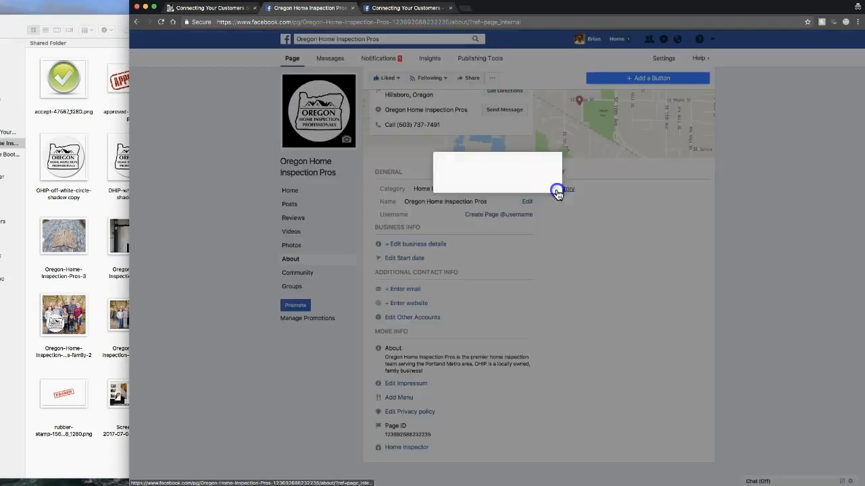
pyautogui.click(517, 188)
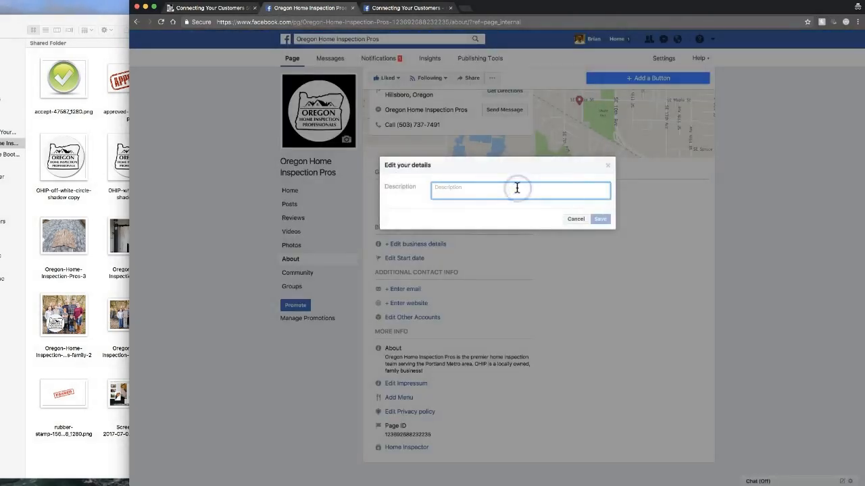
pyautogui.rightClick(517, 187)
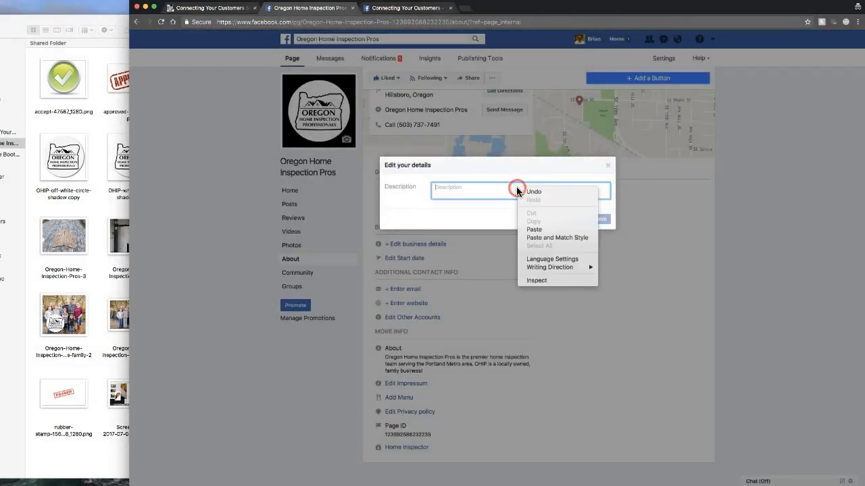
pyautogui.click(531, 229)
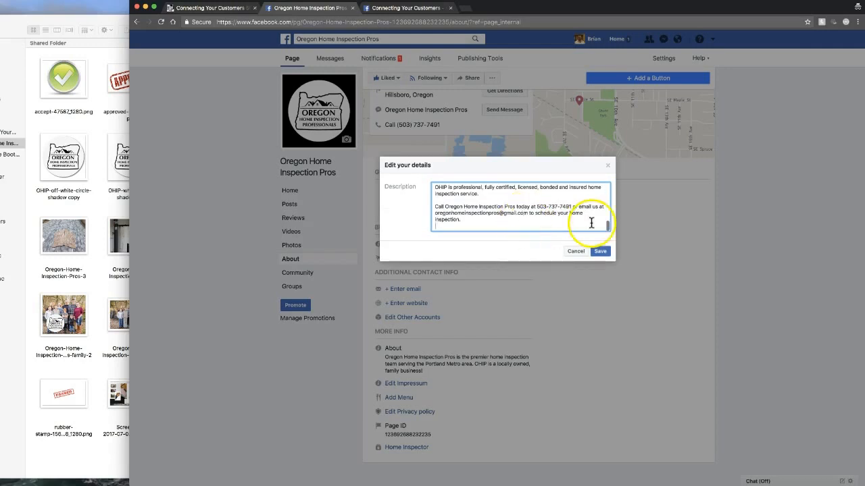
pyautogui.moveTo(606, 225); pyautogui.dragTo(612, 194)
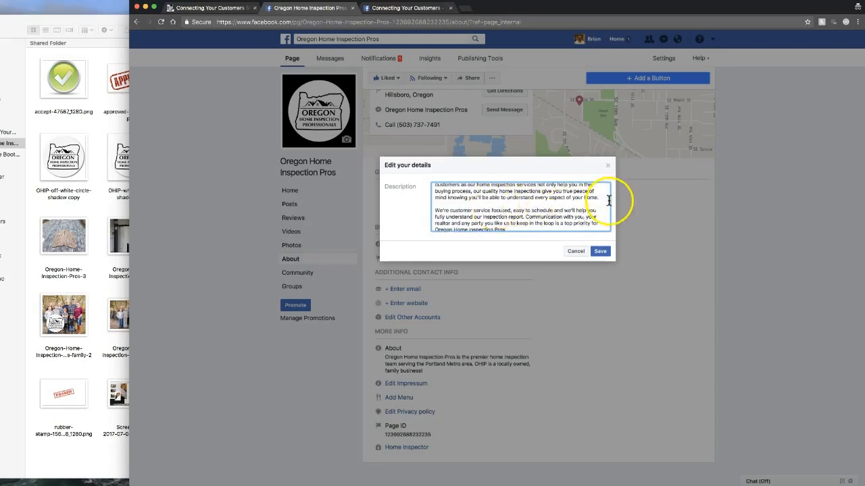
pyautogui.click(600, 252)
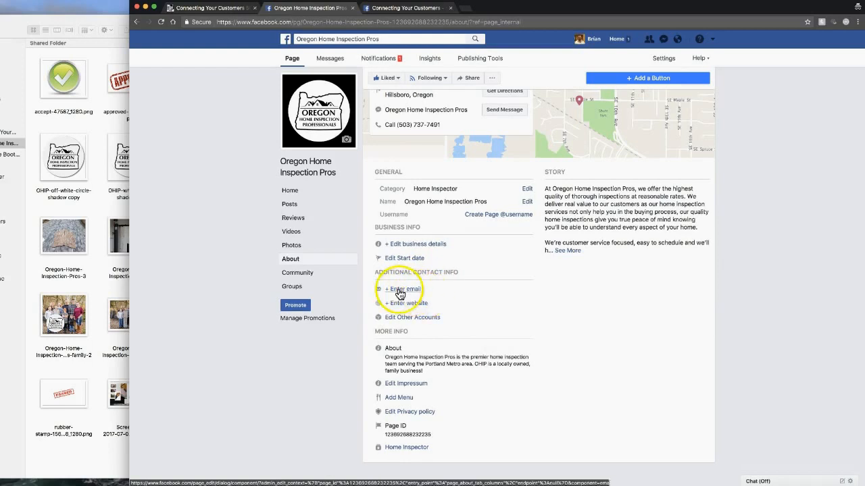
# Step: Open the Edit your details dialog and scroll down to the Hours weekday list
pyautogui.scroll(3, 541, 183)
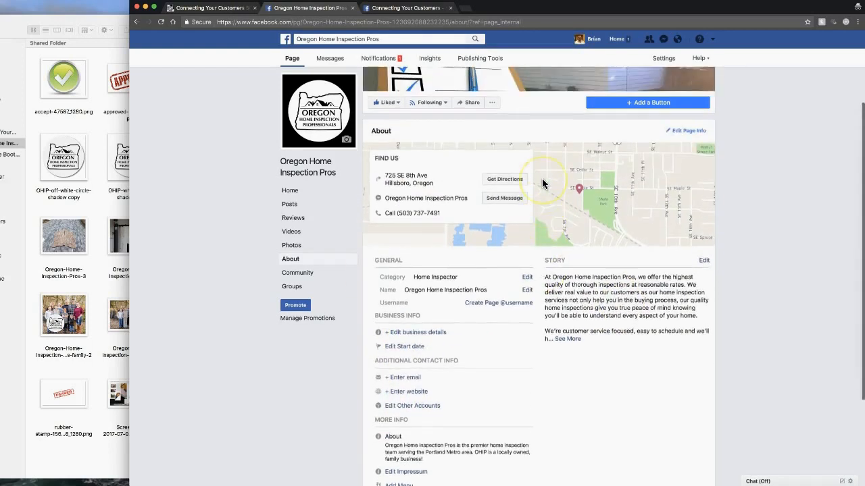
pyautogui.click(690, 153)
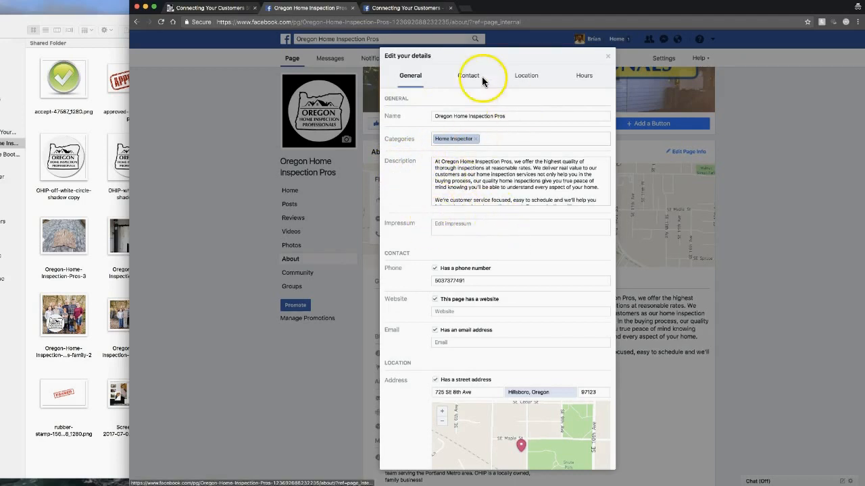
pyautogui.scroll(-3, 460, 228)
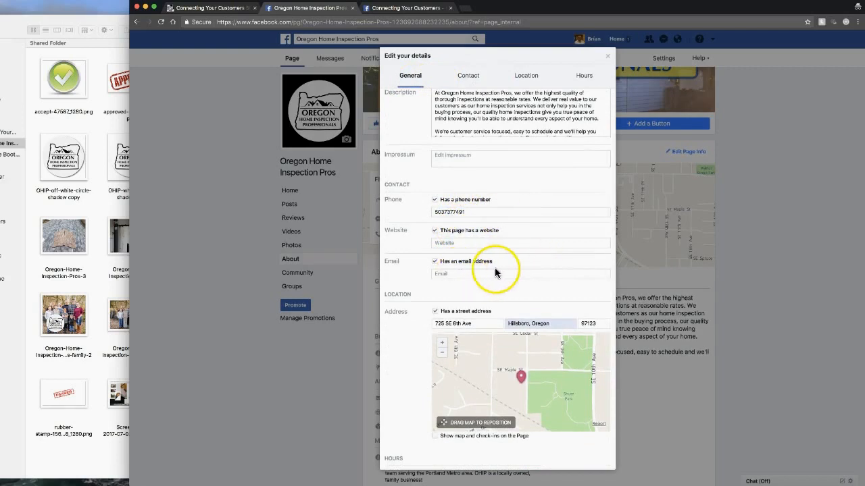
pyautogui.scroll(-1, 472, 277)
pyautogui.scroll(-4, 472, 273)
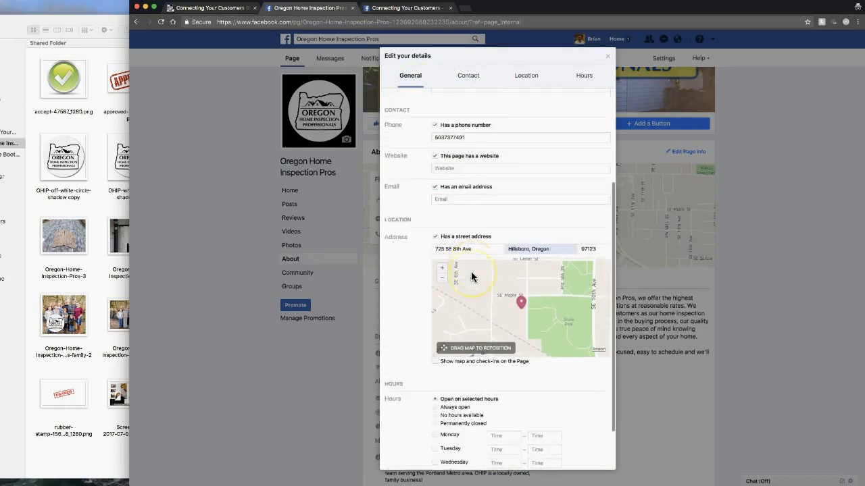
pyautogui.scroll(4, 471, 272)
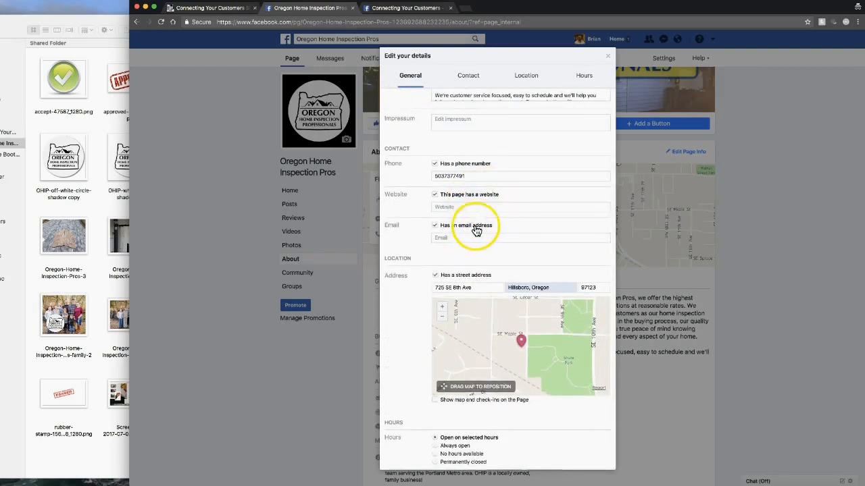
pyautogui.scroll(-4, 486, 256)
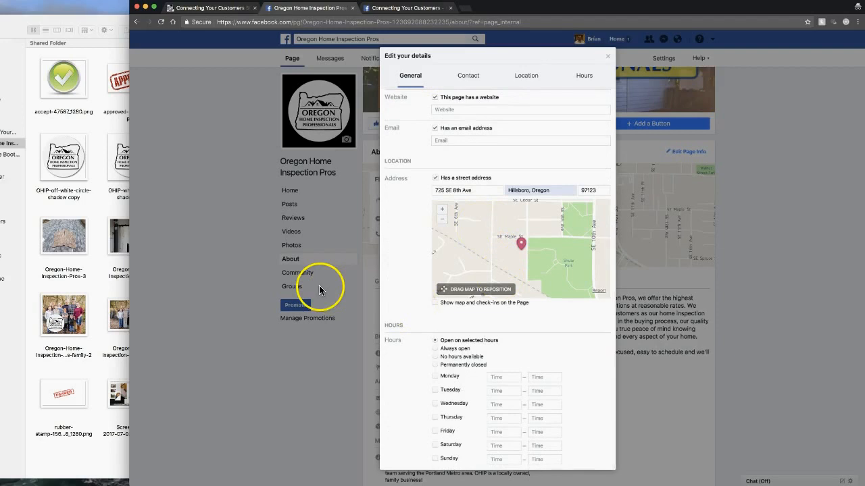
# Step: Mark Monday through Saturday as open days
pyautogui.click(434, 379)
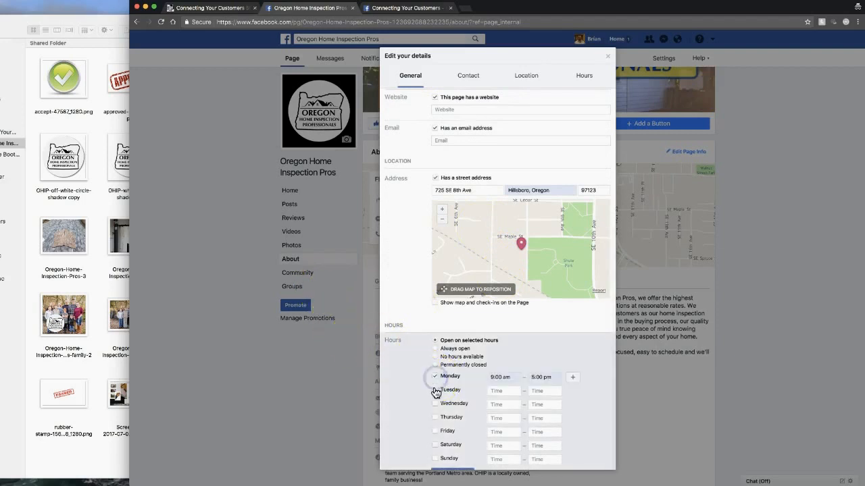
pyautogui.click(435, 390)
pyautogui.click(435, 404)
pyautogui.click(434, 419)
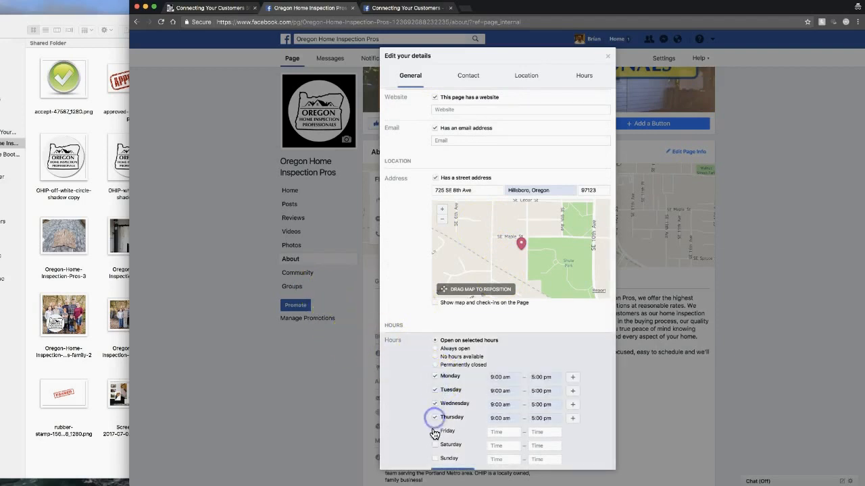
pyautogui.click(434, 431)
pyautogui.click(436, 445)
# Step: Set weekday opening times to 8:00 am and Saturday's hours to 10:00 am–4:00 pm
pyautogui.click(513, 379)
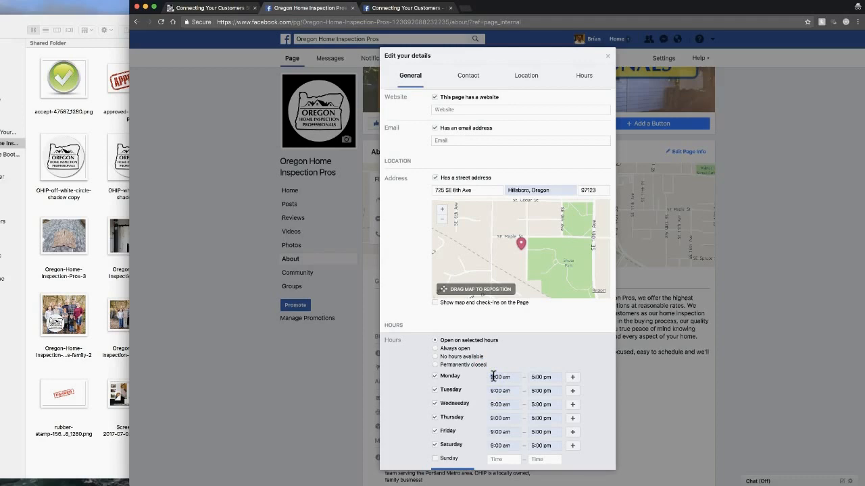
pyautogui.write('8')
pyautogui.click(497, 391)
pyautogui.click(492, 391)
pyautogui.write('8')
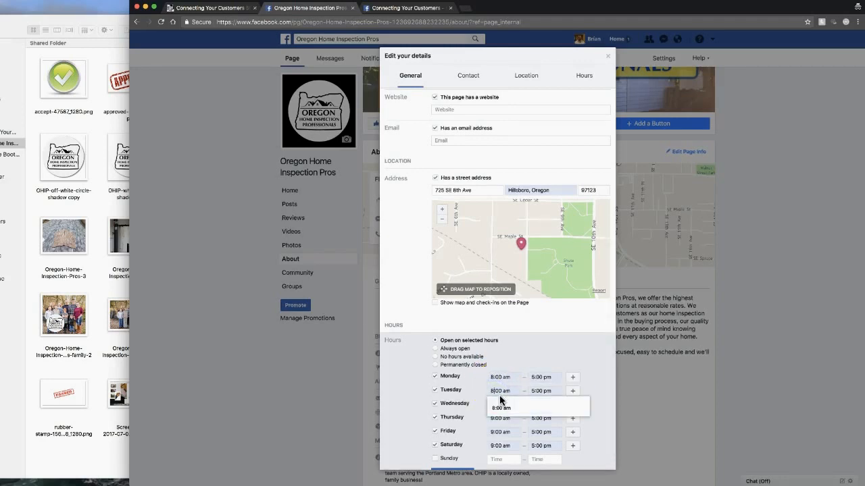
pyautogui.click(497, 404)
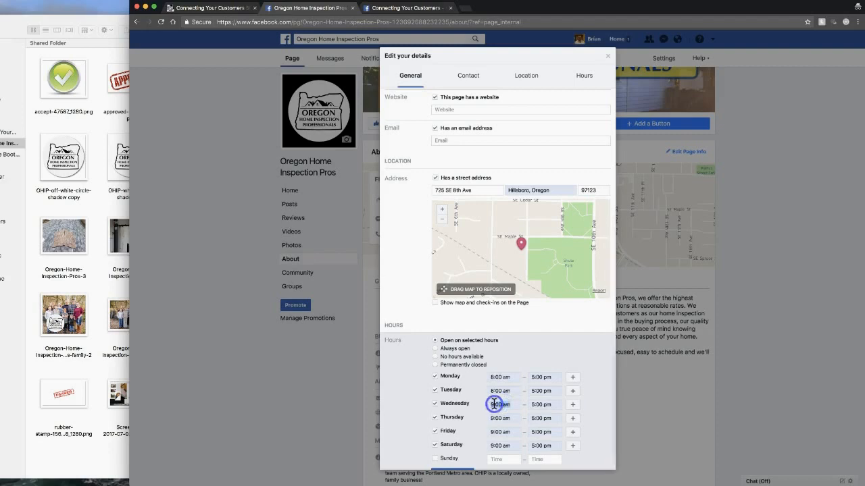
pyautogui.scroll(-1, 529, 410)
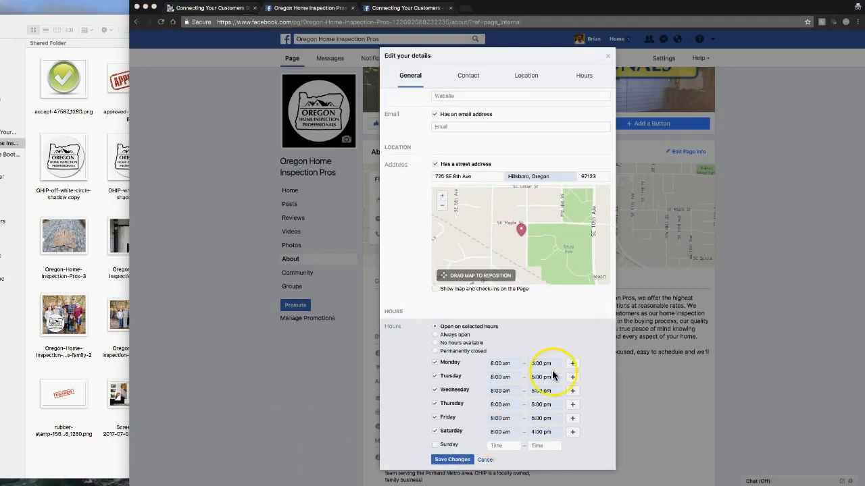
pyautogui.click(494, 432)
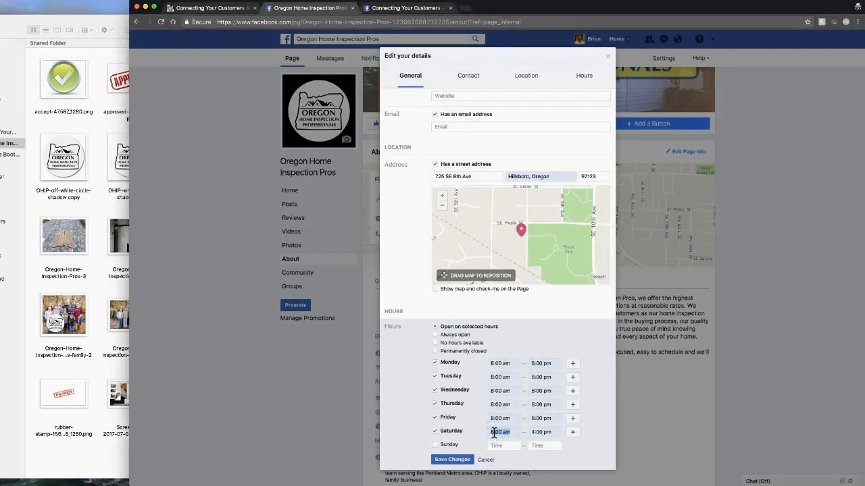
pyautogui.write('10')
pyautogui.click(505, 449)
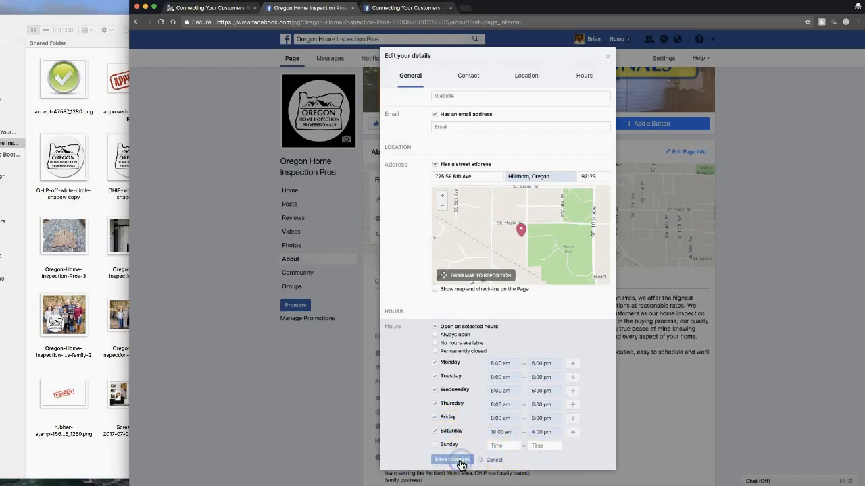
pyautogui.scroll(1, 459, 463)
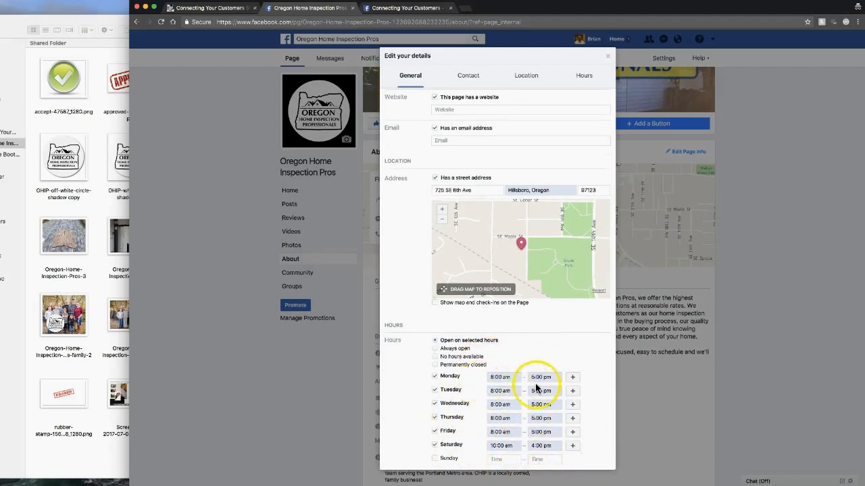
pyautogui.click(316, 390)
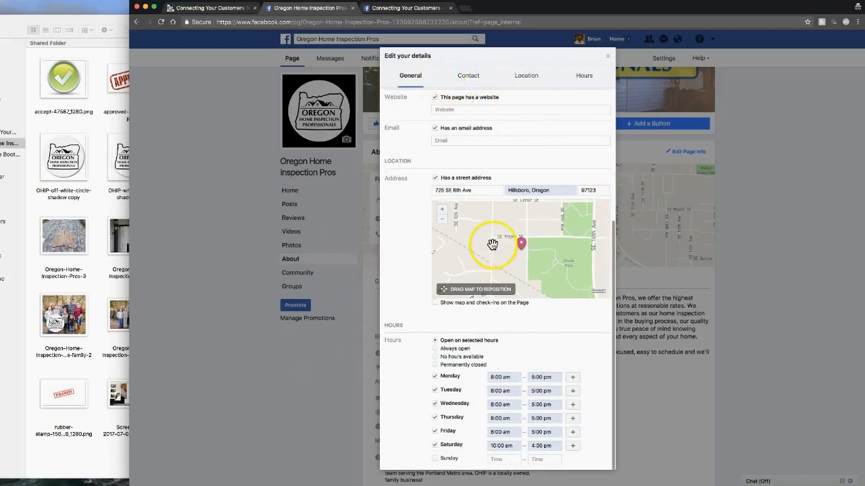
pyautogui.scroll(1, 517, 325)
pyautogui.scroll(5, 516, 325)
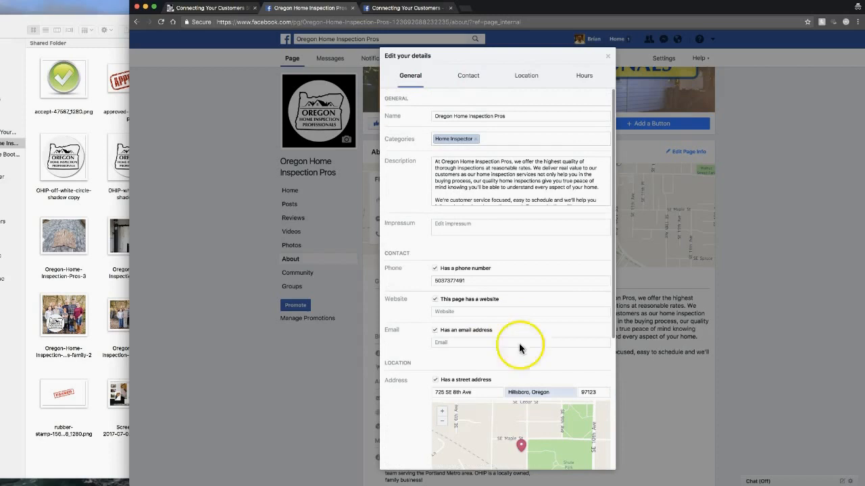
# Step: Close the Edit your details dialog and go to the page's Photos albums
pyautogui.click(610, 58)
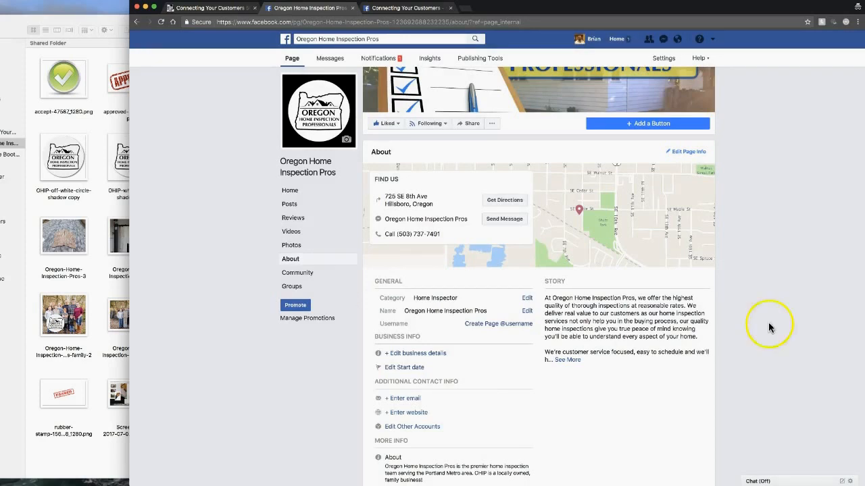
pyautogui.click(297, 244)
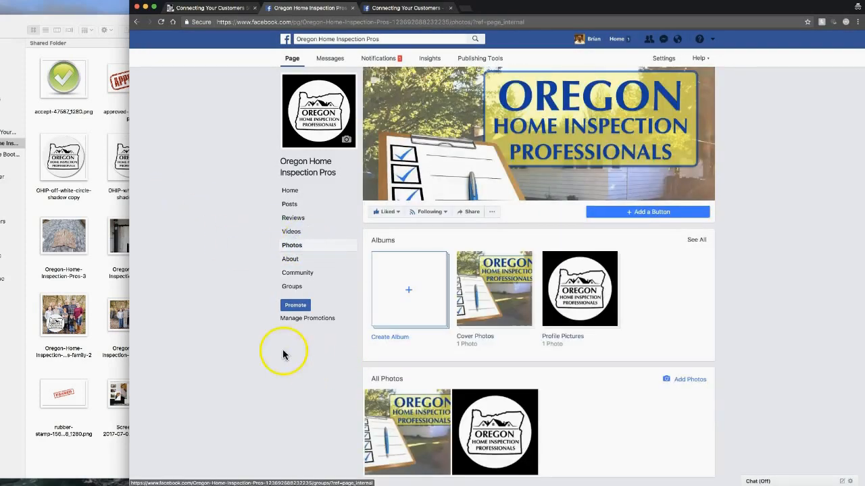
pyautogui.scroll(-2, 219, 411)
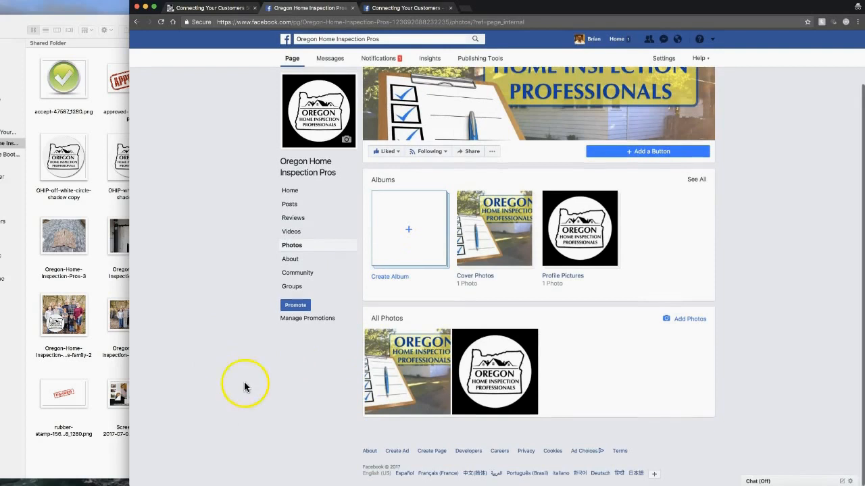
# Step: Start a new album and select both checklist images plus Oregon-Home-Inspection-Pros-1 to 4
pyautogui.click(419, 242)
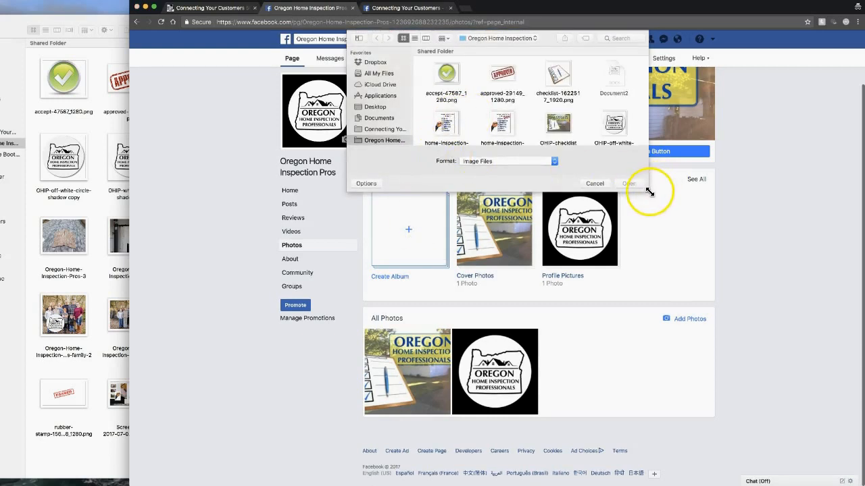
pyautogui.moveTo(649, 192); pyautogui.dragTo(729, 404)
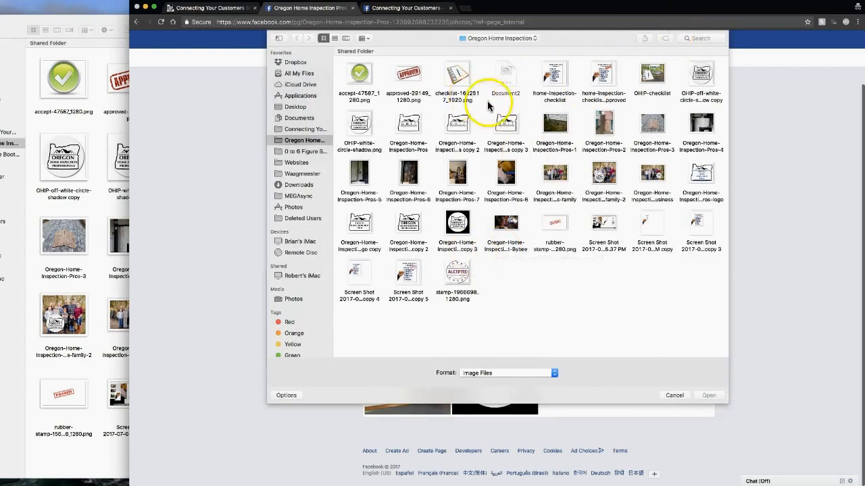
pyautogui.click(554, 75)
pyautogui.keyDown('shift'); pyautogui.click(597, 78); pyautogui.keyUp('shift')
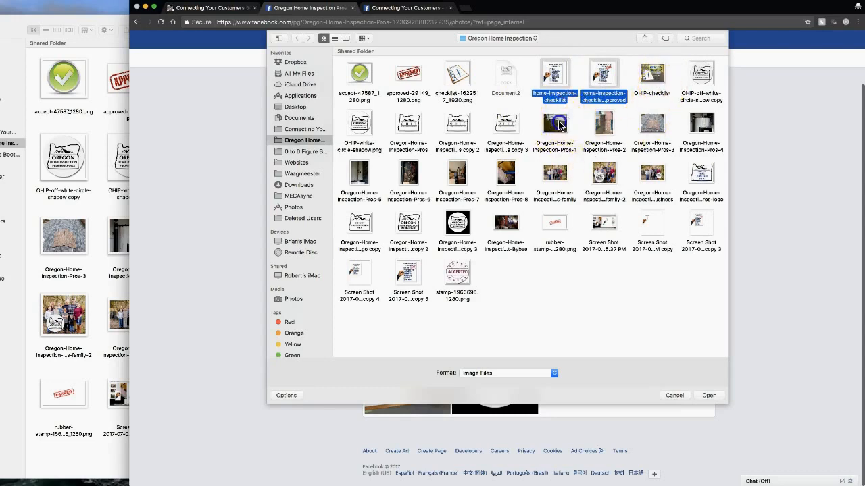
pyautogui.keyDown('super'); pyautogui.click(583, 124); pyautogui.keyUp('super')
pyautogui.keyDown('super'); pyautogui.click(597, 127); pyautogui.keyUp('super')
pyautogui.keyDown('super'); pyautogui.click(651, 125); pyautogui.keyUp('super')
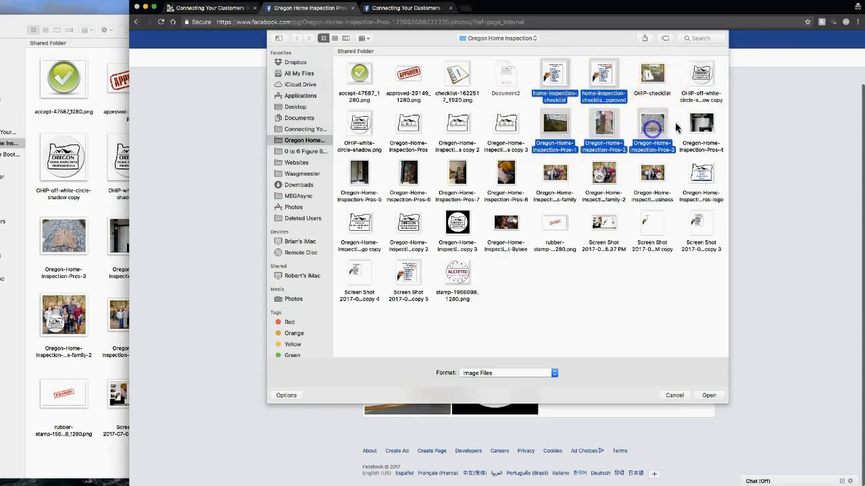
pyautogui.keyDown('super'); pyautogui.click(701, 125); pyautogui.keyUp('super')
# Step: Add Oregon-Home-Inspection-Pros-5 to 8, two family photos and the logo copy, then upload
pyautogui.keyDown('super'); pyautogui.click(370, 176); pyautogui.keyUp('super')
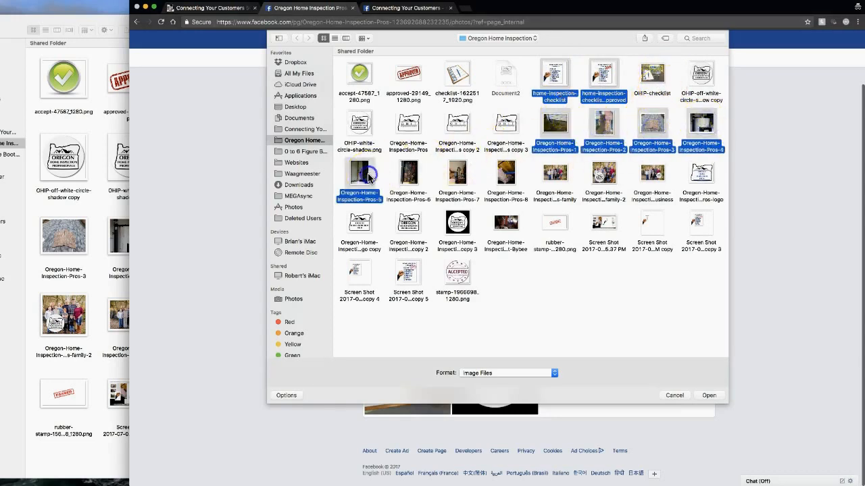
pyautogui.keyDown('super'); pyautogui.click(410, 172); pyautogui.keyUp('super')
pyautogui.keyDown('super'); pyautogui.click(458, 172); pyautogui.keyUp('super')
pyautogui.keyDown('super'); pyautogui.click(495, 189); pyautogui.keyUp('super')
pyautogui.keyDown('super'); pyautogui.click(555, 179); pyautogui.keyUp('super')
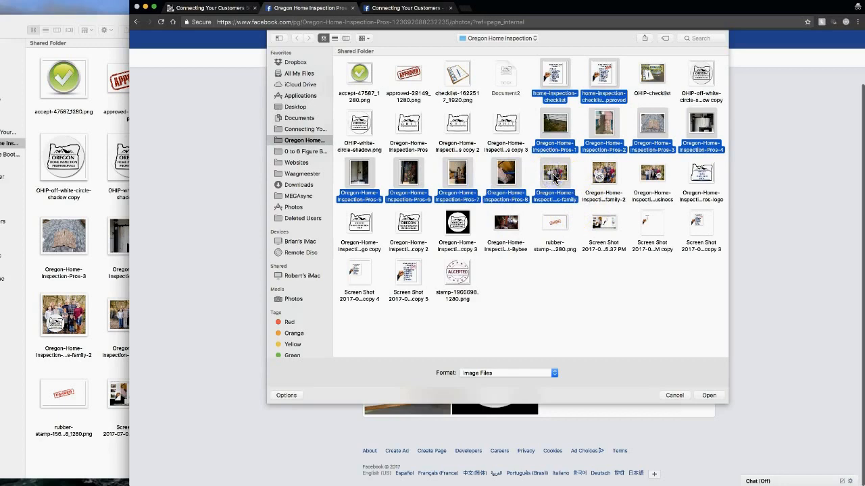
pyautogui.keyDown('super'); pyautogui.click(609, 178); pyautogui.keyUp('super')
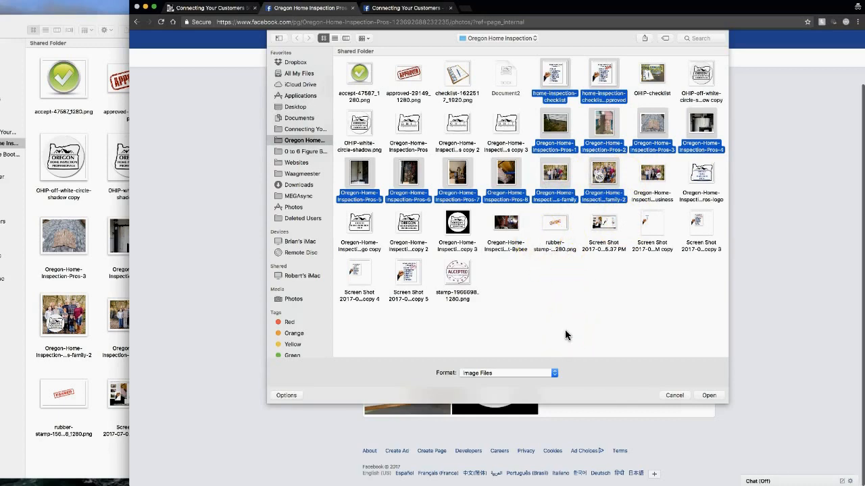
pyautogui.keyDown('super'); pyautogui.click(411, 226); pyautogui.keyUp('super')
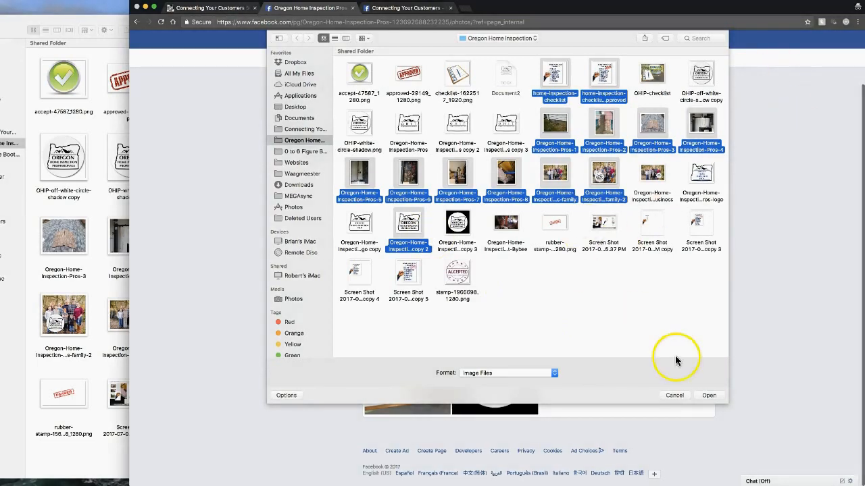
pyautogui.click(721, 396)
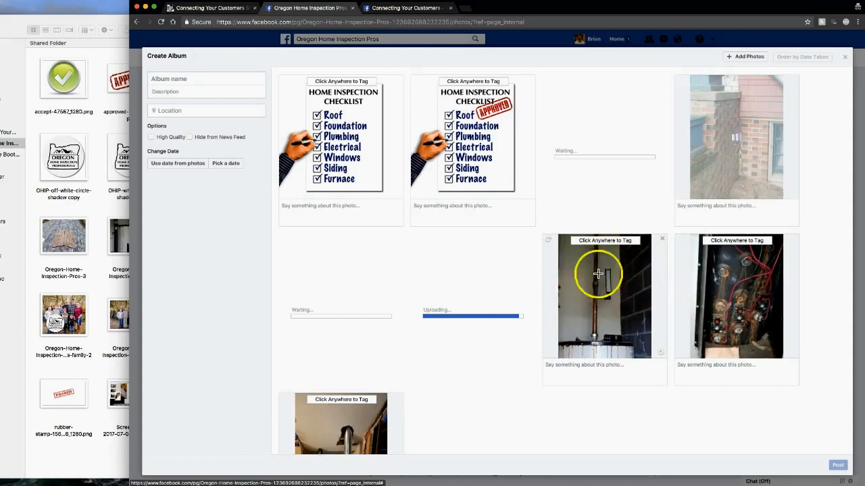
# Step: Name the album 'Misc. Photos' and post it with its 13 photos
pyautogui.scroll(-3, 678, 276)
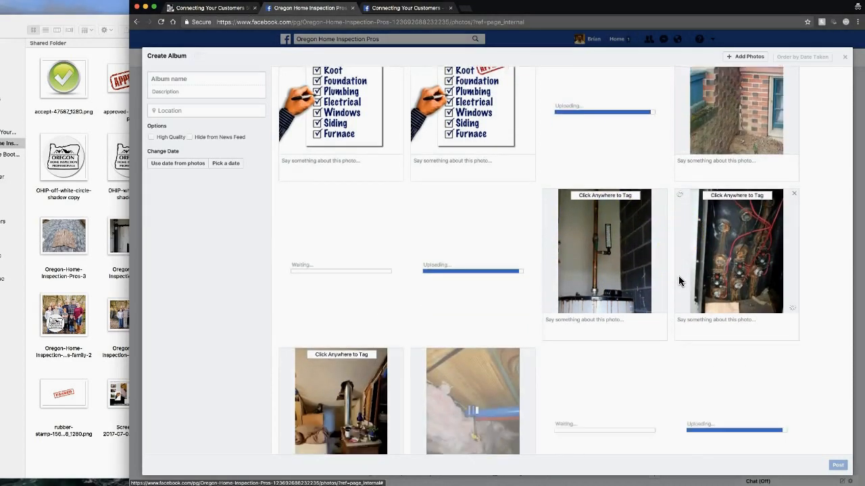
pyautogui.scroll(-1, 678, 281)
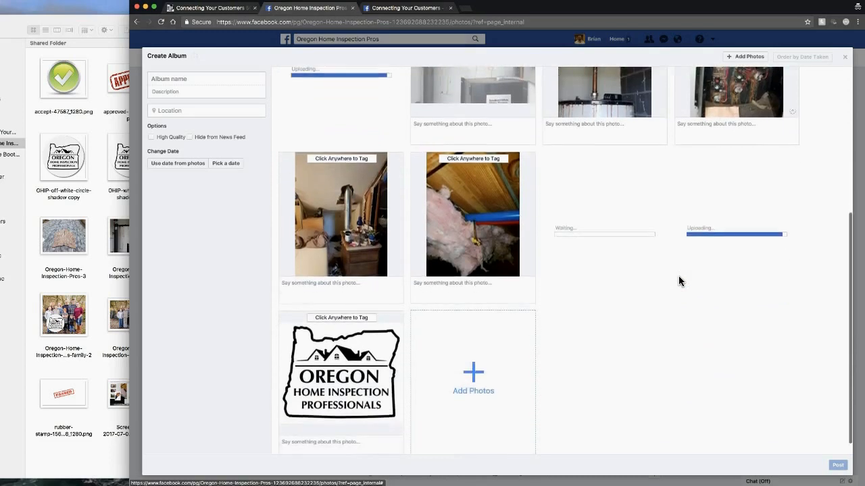
pyautogui.click(717, 404)
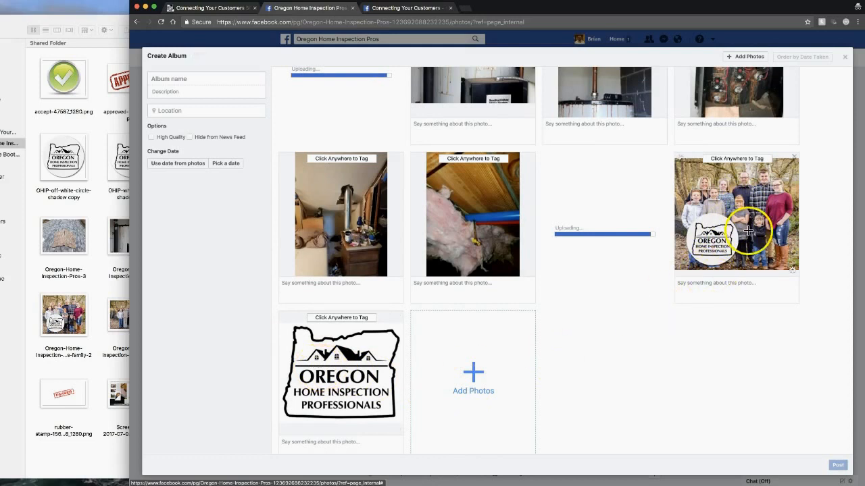
pyautogui.scroll(2, 656, 315)
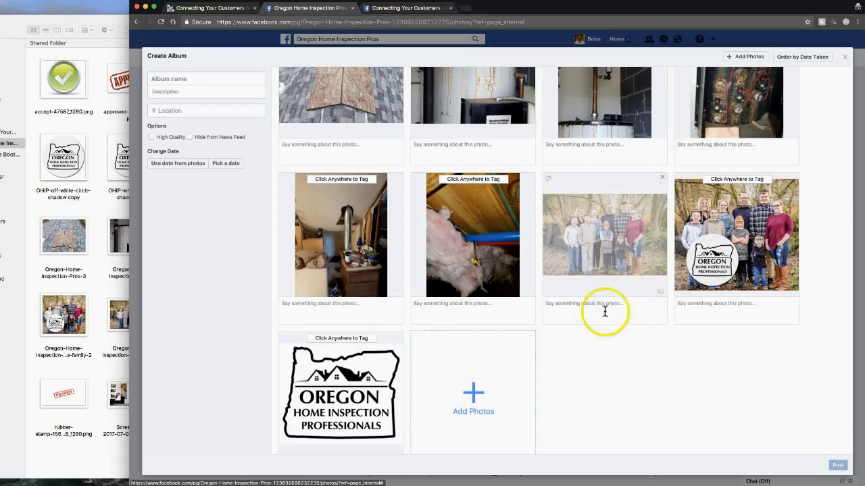
pyautogui.scroll(1, 602, 400)
pyautogui.scroll(5, 602, 398)
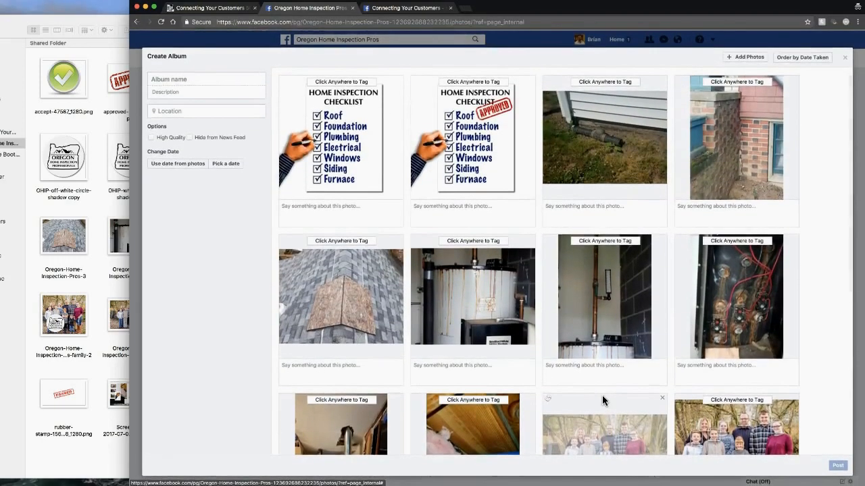
pyautogui.click(394, 295)
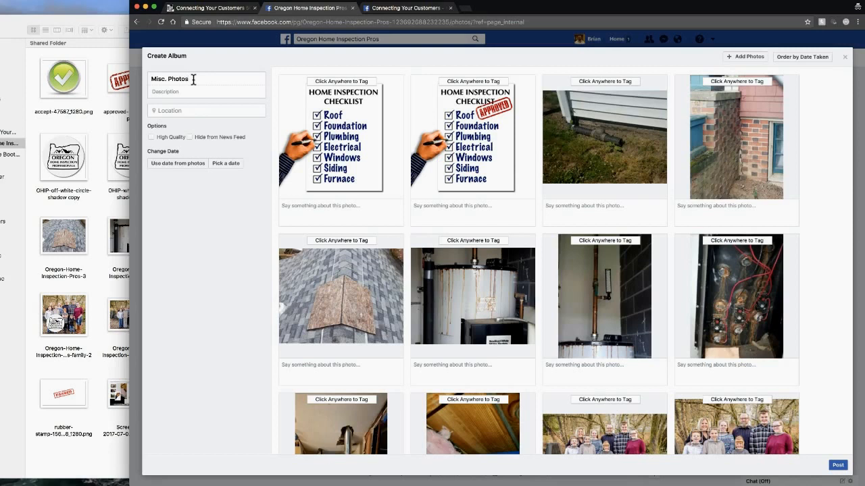
pyautogui.click(173, 213)
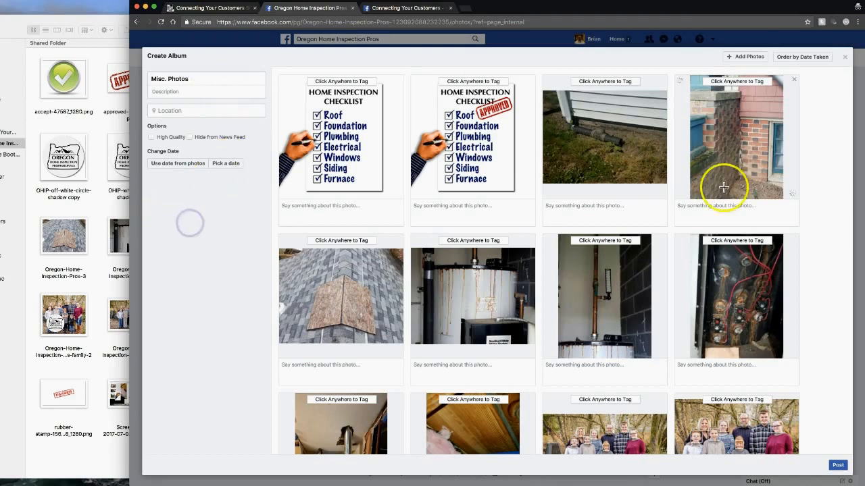
pyautogui.click(839, 466)
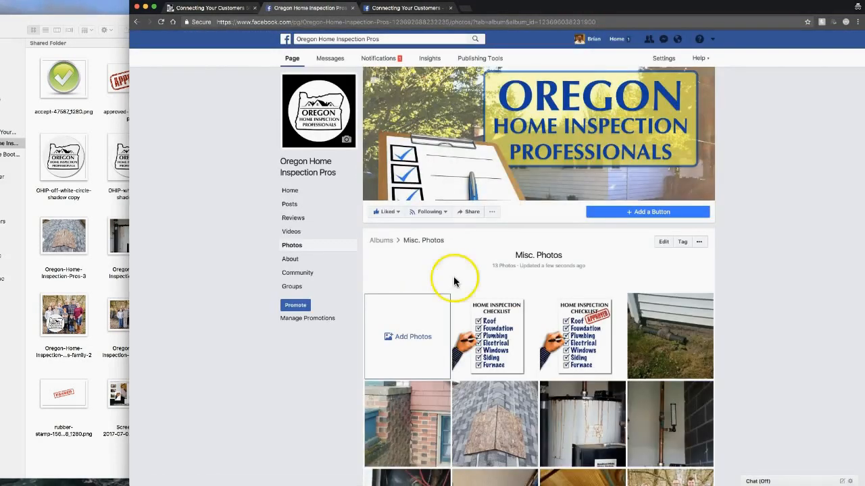
# Step: Browse the Misc. Photos album pictures one by one, then return to the page's Home
pyautogui.scroll(-3, 737, 353)
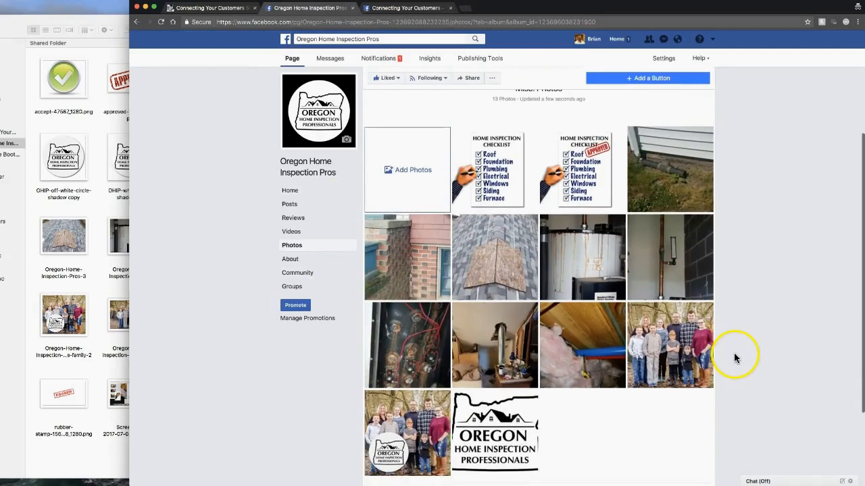
pyautogui.click(504, 158)
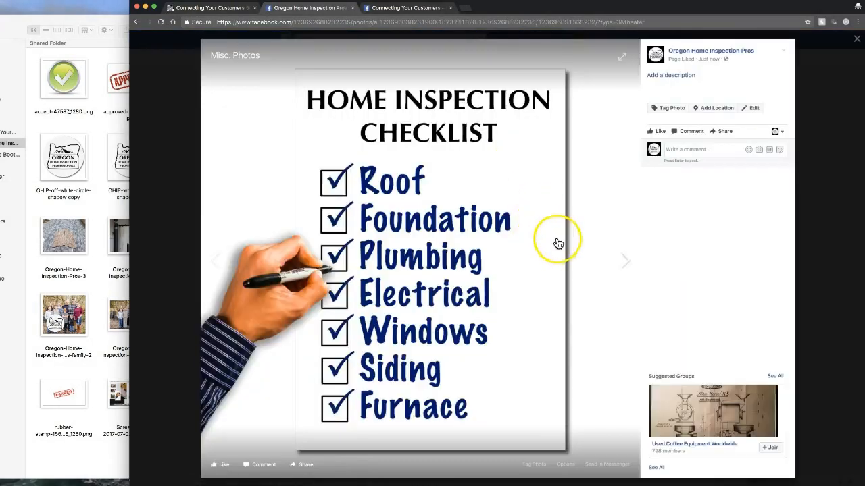
pyautogui.click(624, 261)
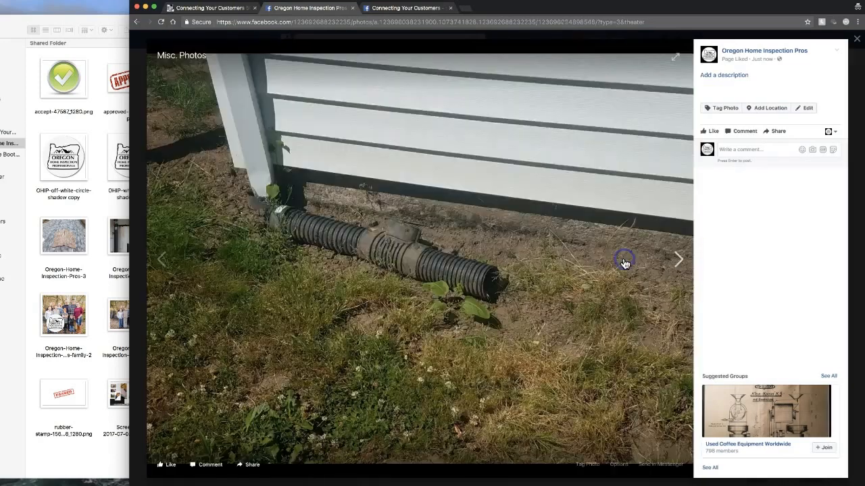
pyautogui.click(624, 263)
pyautogui.click(624, 262)
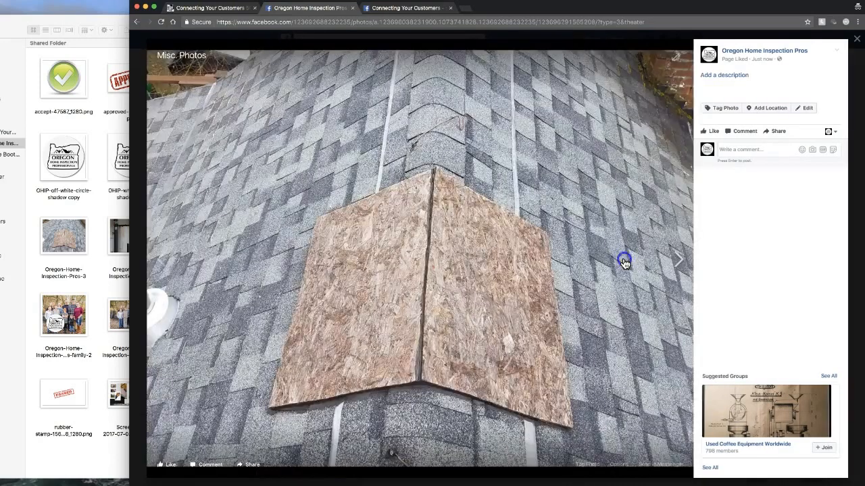
pyautogui.click(624, 262)
pyautogui.click(624, 263)
pyautogui.click(624, 263)
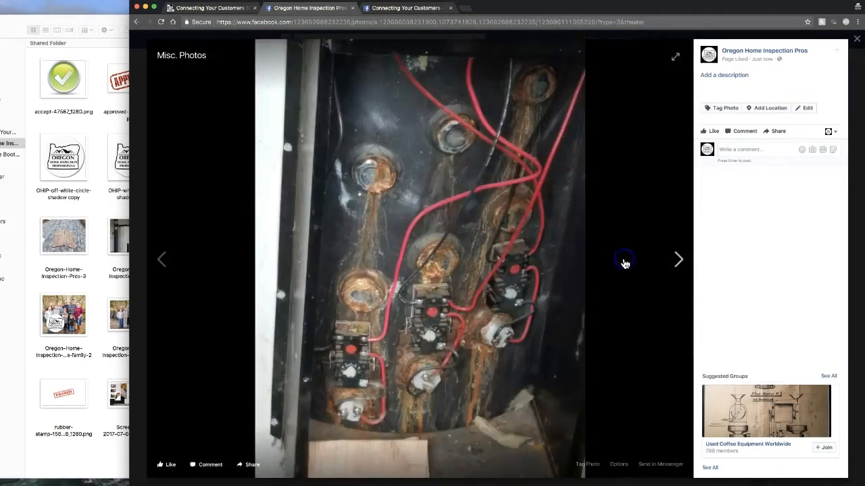
pyautogui.click(624, 263)
pyautogui.click(624, 263)
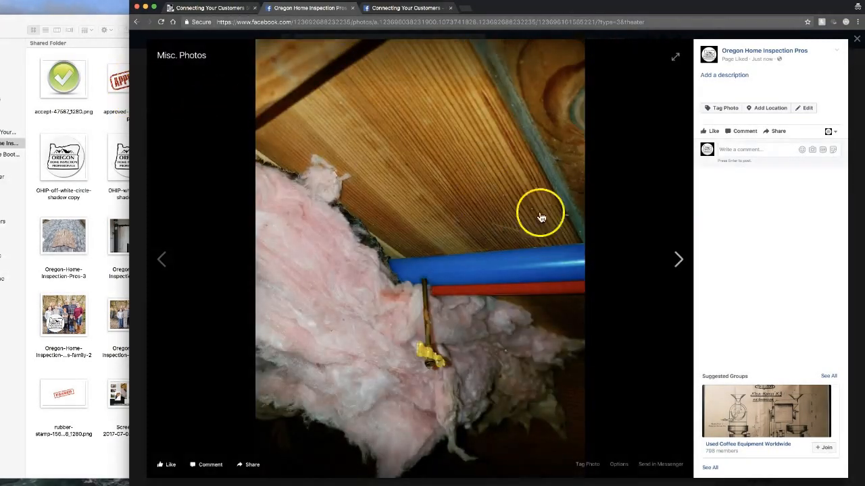
pyautogui.click(136, 132)
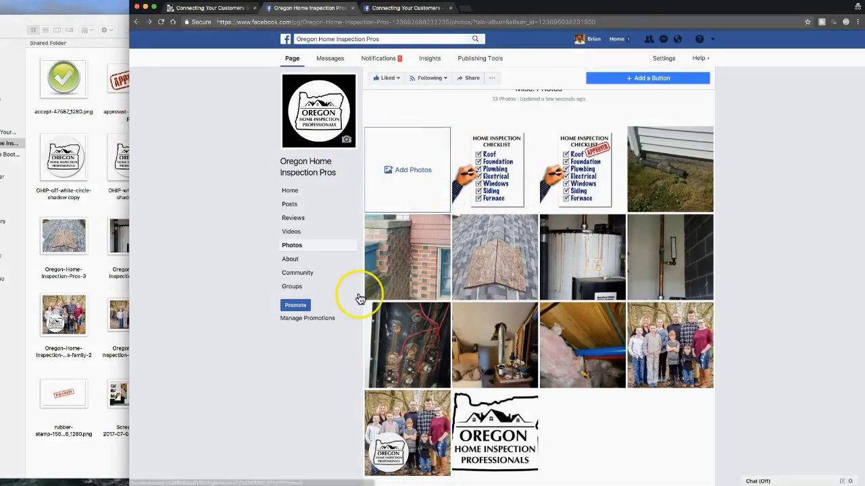
pyautogui.click(291, 192)
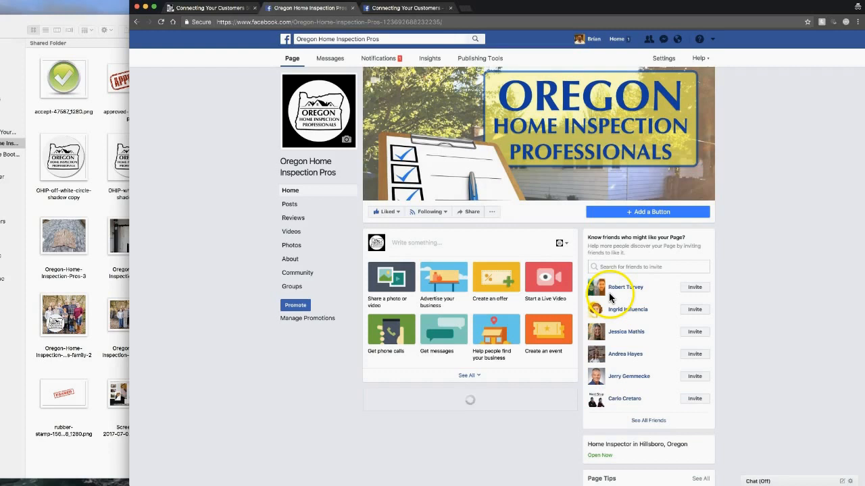
pyautogui.scroll(-5, 766, 320)
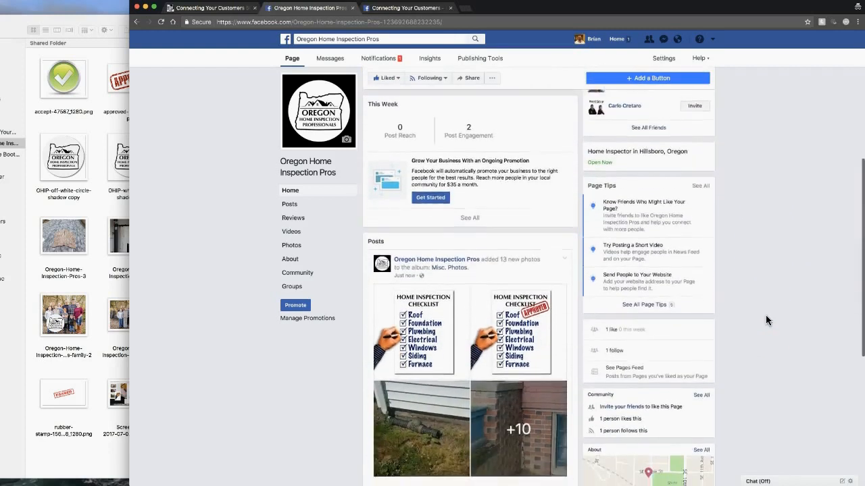
pyautogui.scroll(3, 757, 305)
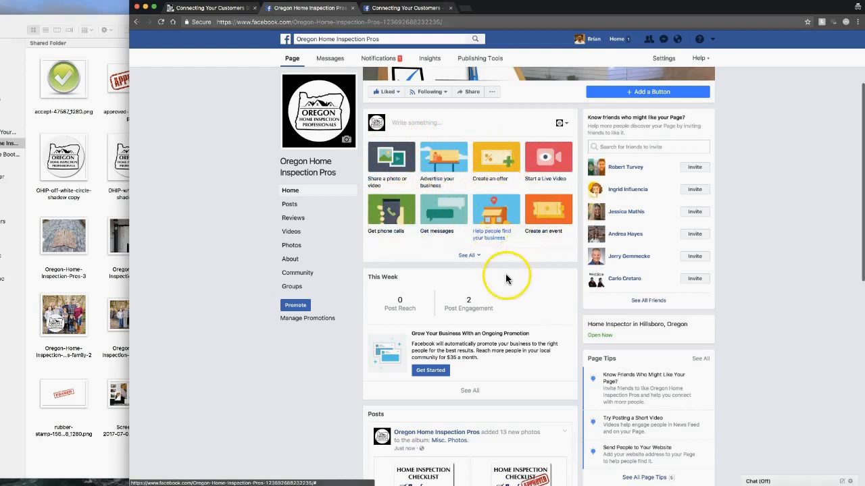
pyautogui.scroll(-3, 505, 273)
pyautogui.scroll(-7, 505, 274)
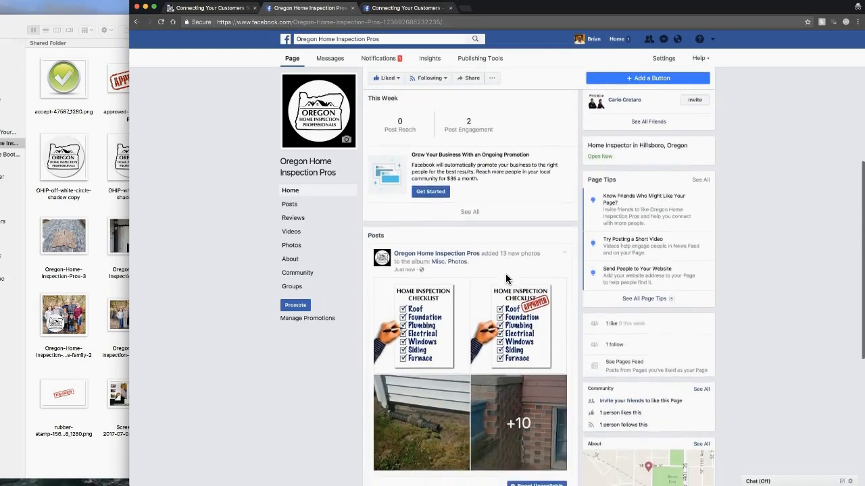
pyautogui.scroll(-7, 507, 279)
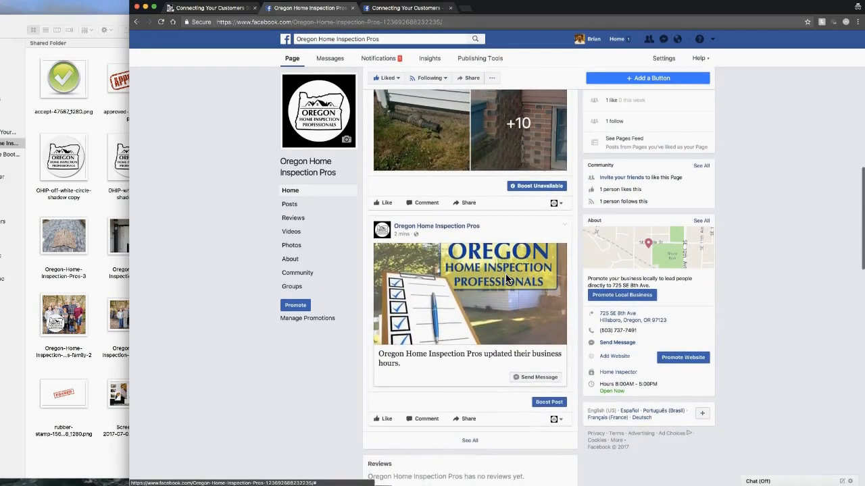
pyautogui.scroll(-3, 507, 279)
pyautogui.scroll(-9, 505, 274)
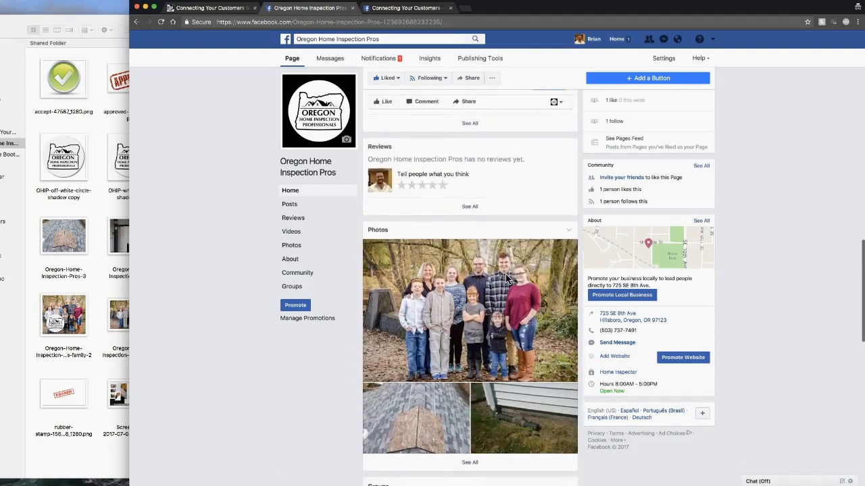
pyautogui.scroll(-18, 506, 277)
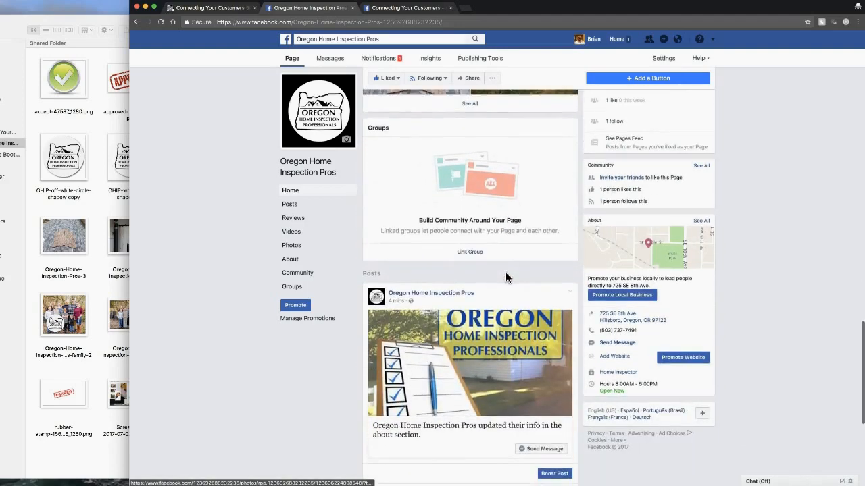
pyautogui.scroll(20, 507, 278)
pyautogui.scroll(10, 507, 278)
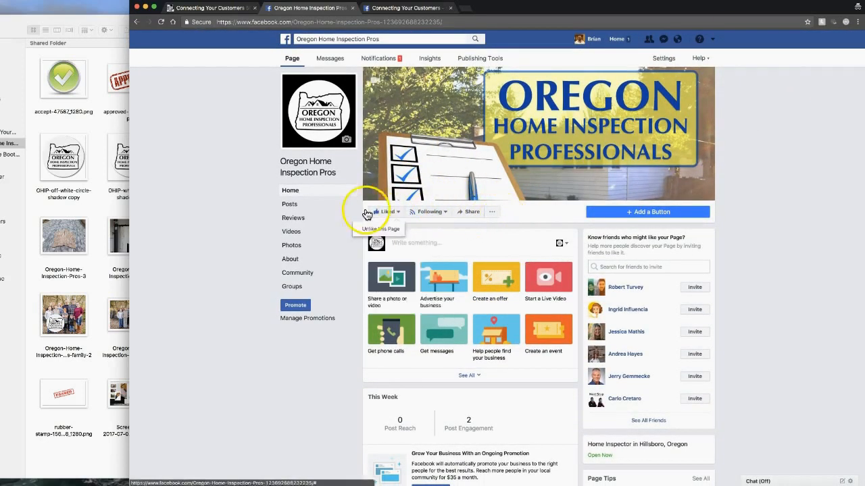
# Step: Switch to visitor view and scroll through the Connecting Your Customers page
pyautogui.click(493, 214)
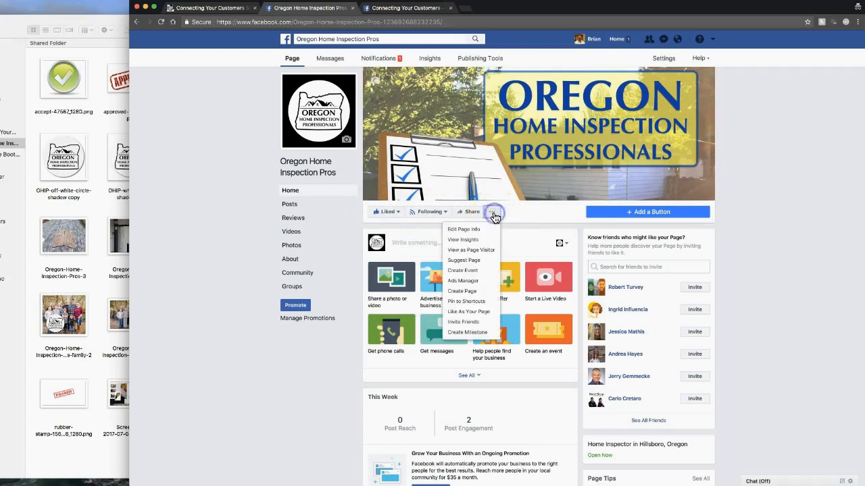
pyautogui.click(473, 251)
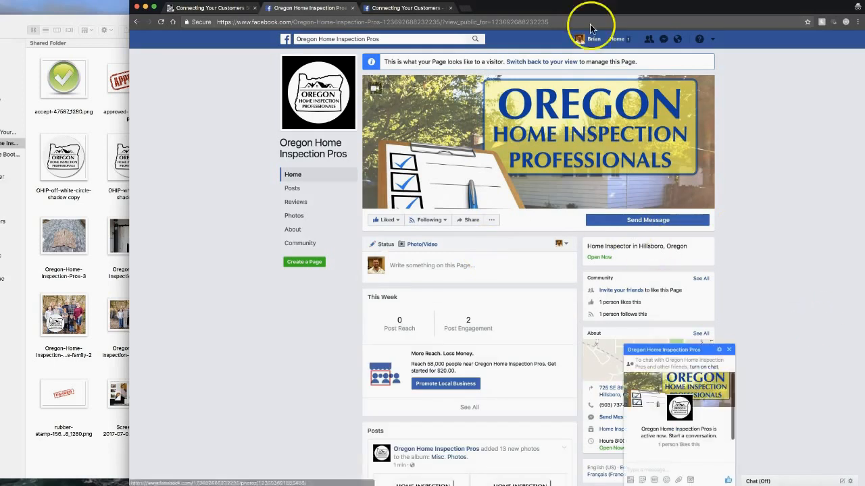
pyautogui.click(414, 7)
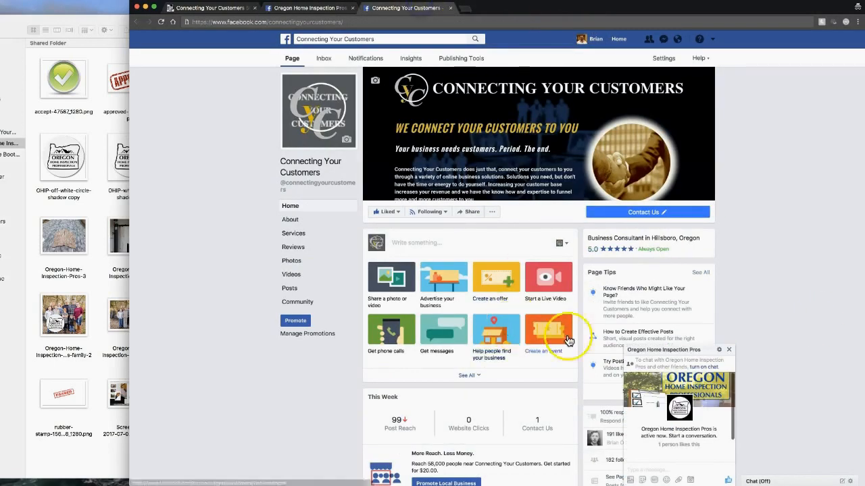
pyautogui.click(729, 349)
pyautogui.scroll(-5, 577, 329)
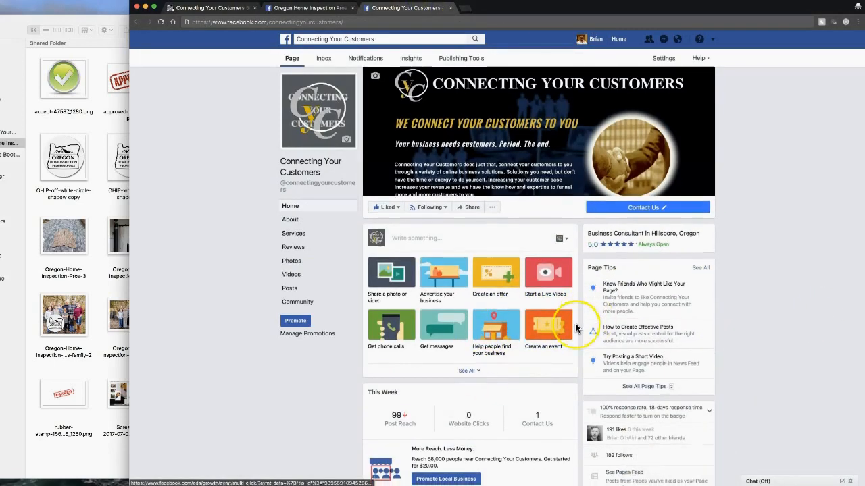
pyautogui.scroll(-5, 576, 329)
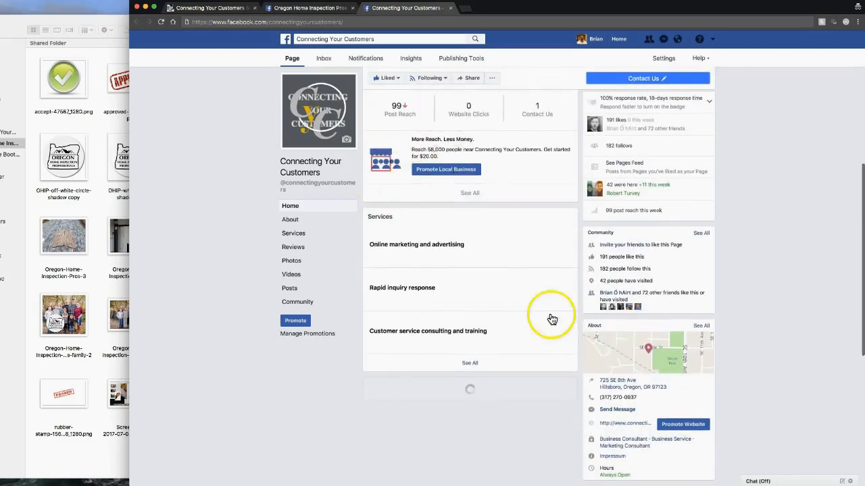
pyautogui.scroll(-2, 574, 266)
pyautogui.scroll(12, 573, 266)
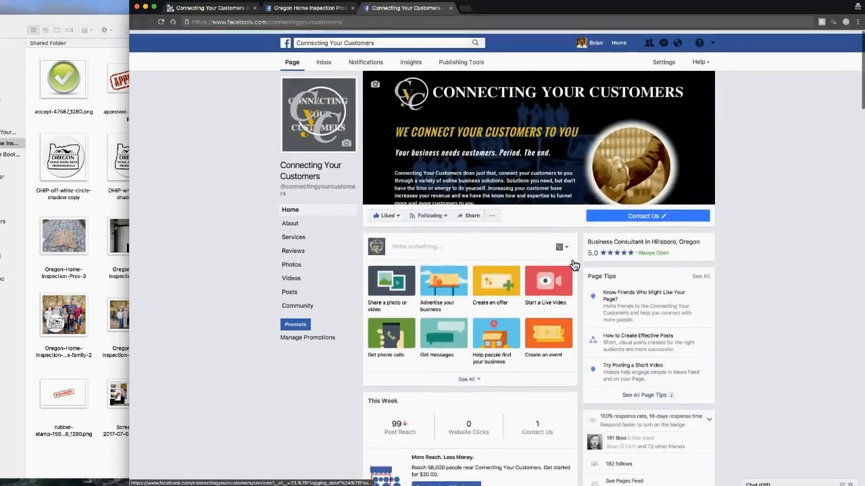
# Step: Scroll through the Oregon Home Inspection Pros page in visitor view, then return to managing it
pyautogui.click(307, 8)
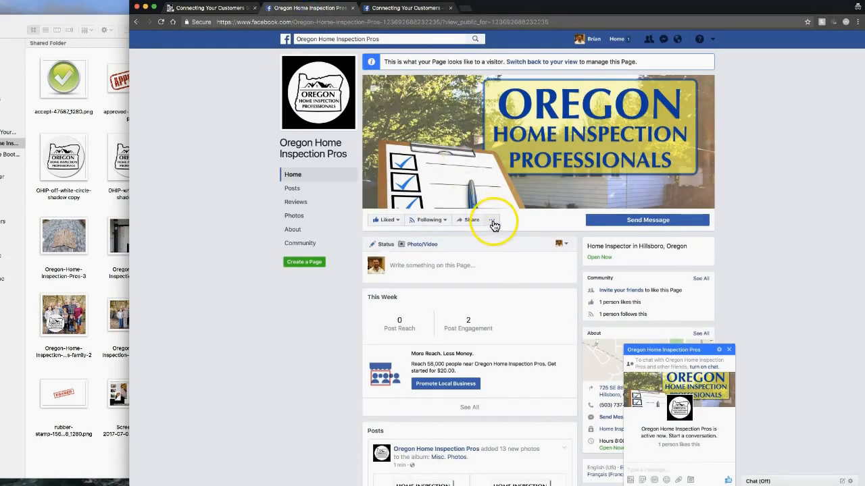
pyautogui.click(730, 350)
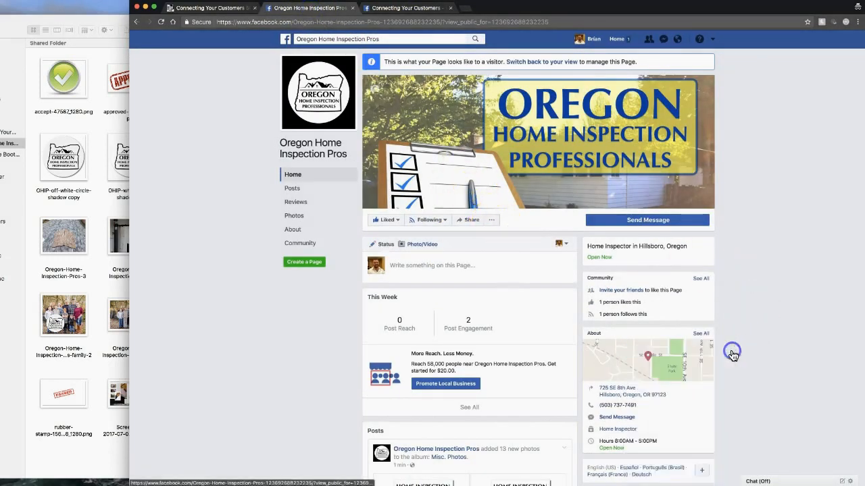
pyautogui.scroll(-1, 744, 356)
pyautogui.scroll(-4, 745, 358)
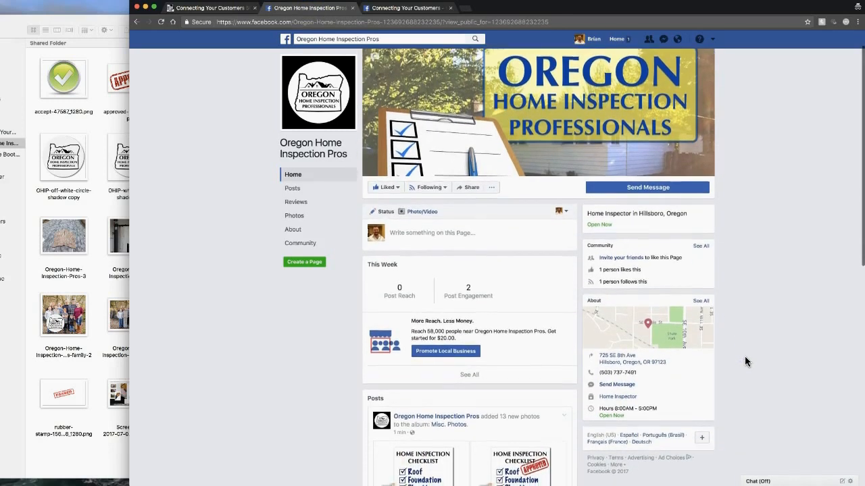
pyautogui.scroll(5, 743, 362)
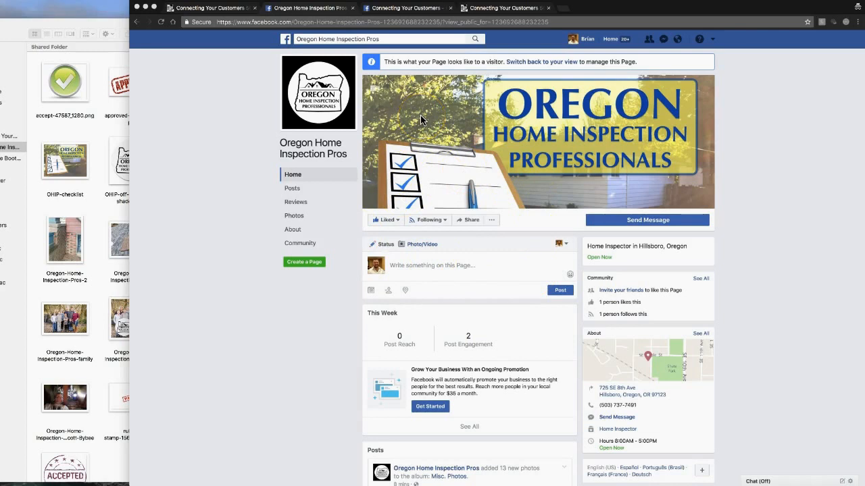
pyautogui.click(559, 62)
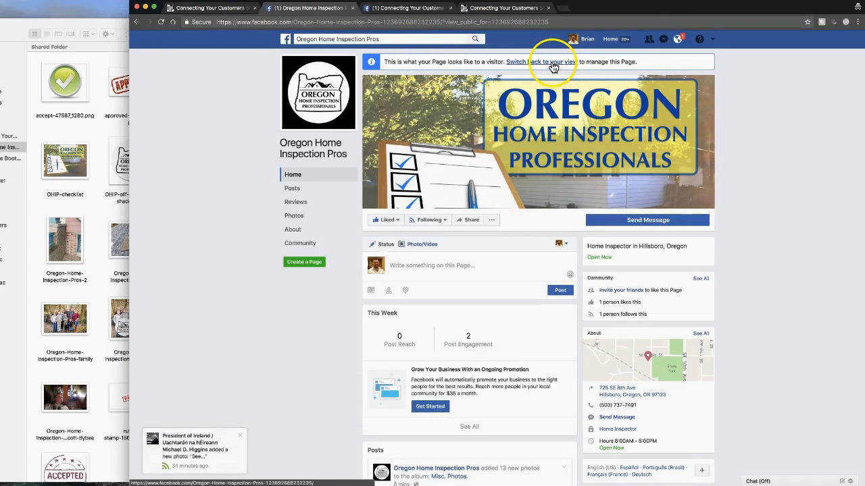
# Step: Return to admin view, confirm posting as the Page, and open an empty post composer
pyautogui.click(552, 64)
pyautogui.click(241, 436)
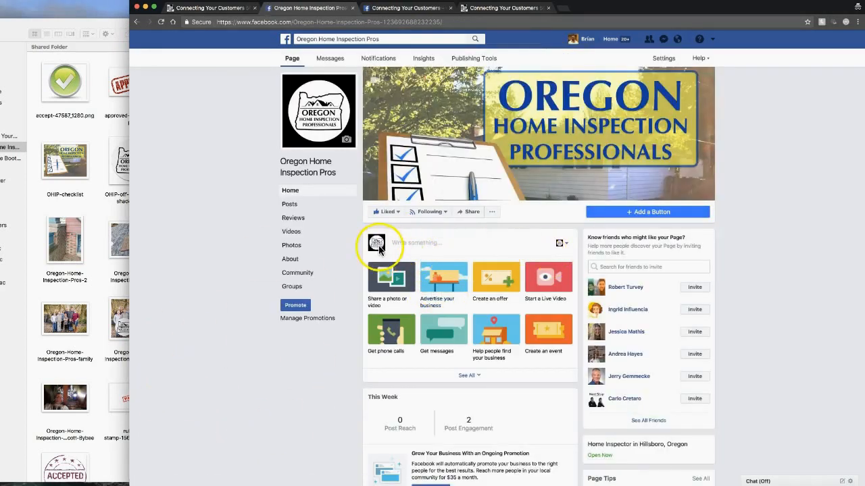
pyautogui.click(566, 245)
pyautogui.click(566, 245)
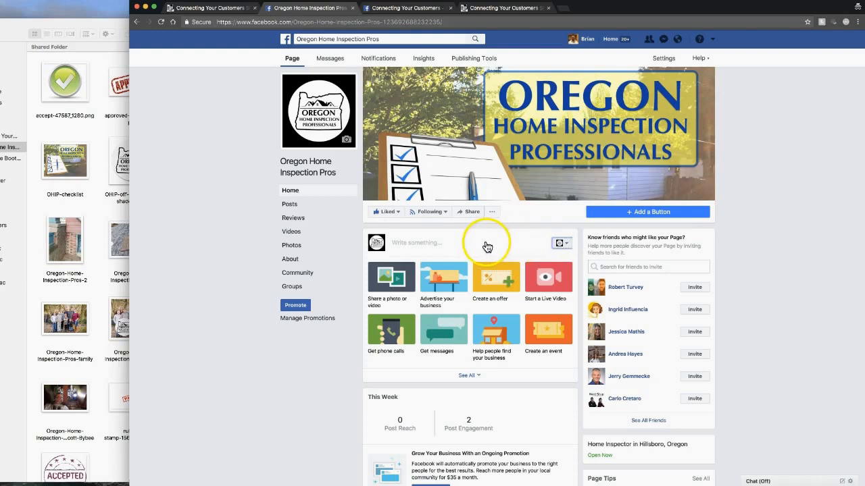
pyautogui.click(417, 238)
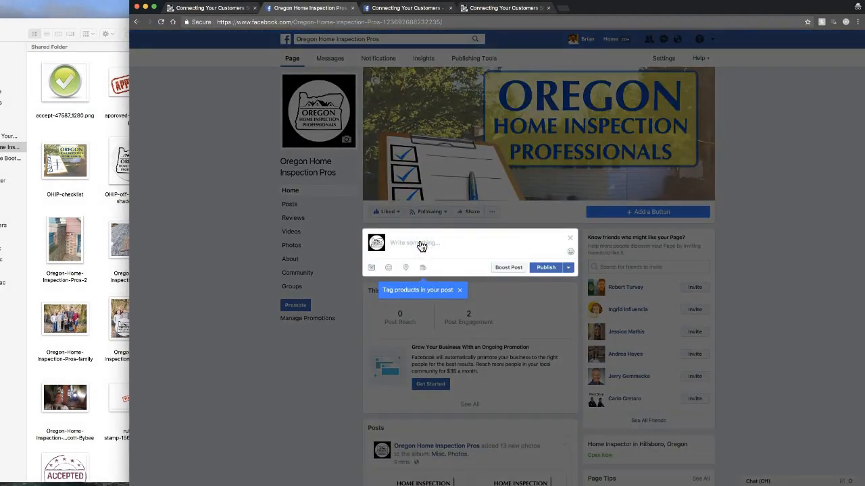
# Step: Paste the 'Wishing everyone out there a safe and happy 4th of July!' greeting with the 4th of July image
pyautogui.write('Wishing everyone out there a safe and happy 4th of July!')
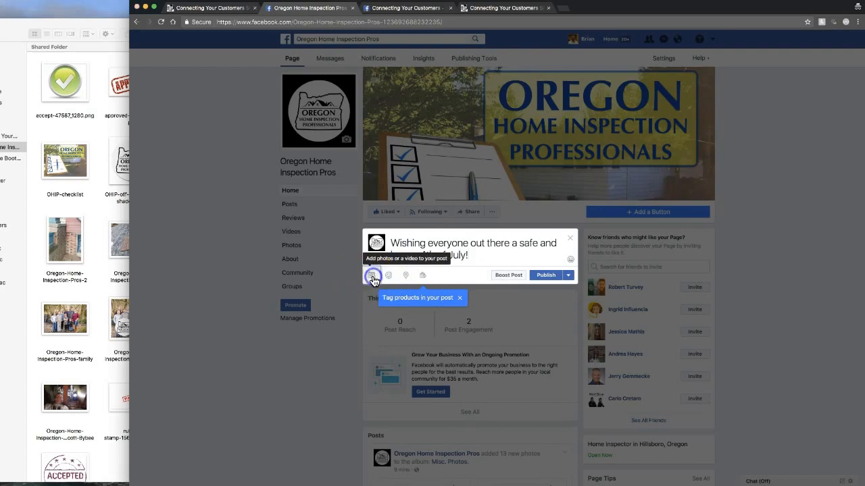
pyautogui.click(372, 275)
pyautogui.doubleClick(450, 128)
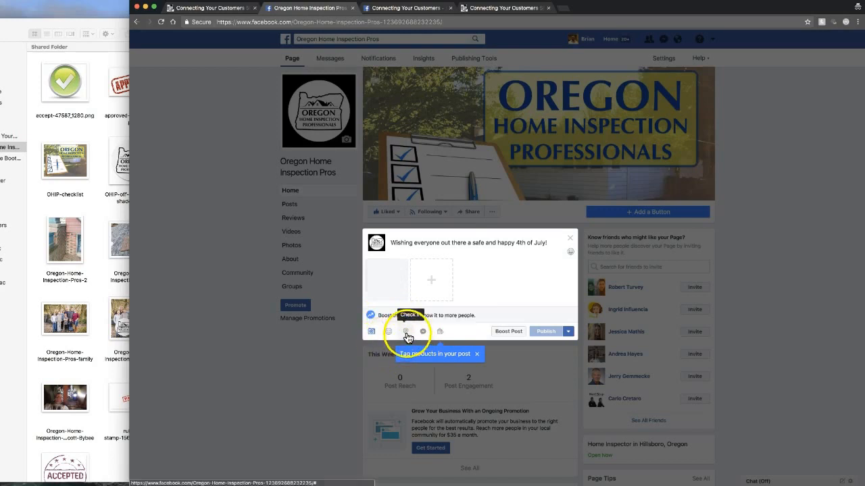
# Step: Check the post in at Oregon Home Inspection Pros and publish it
pyautogui.click(406, 333)
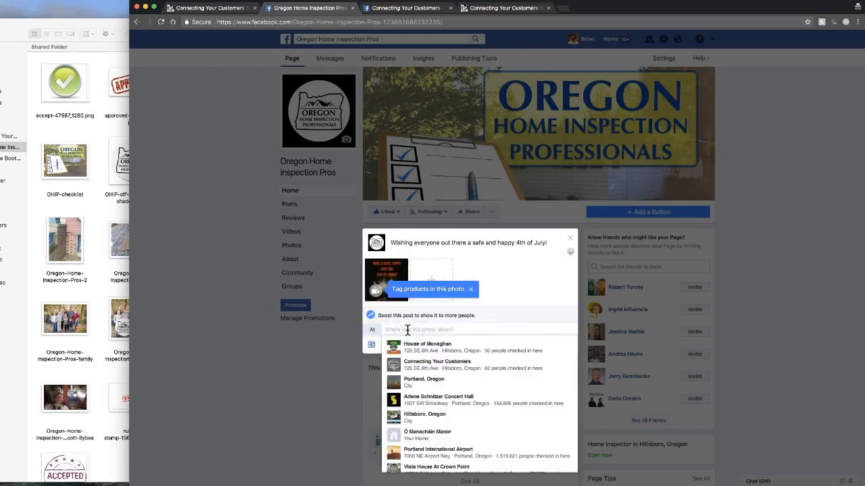
pyautogui.write('Oregon')
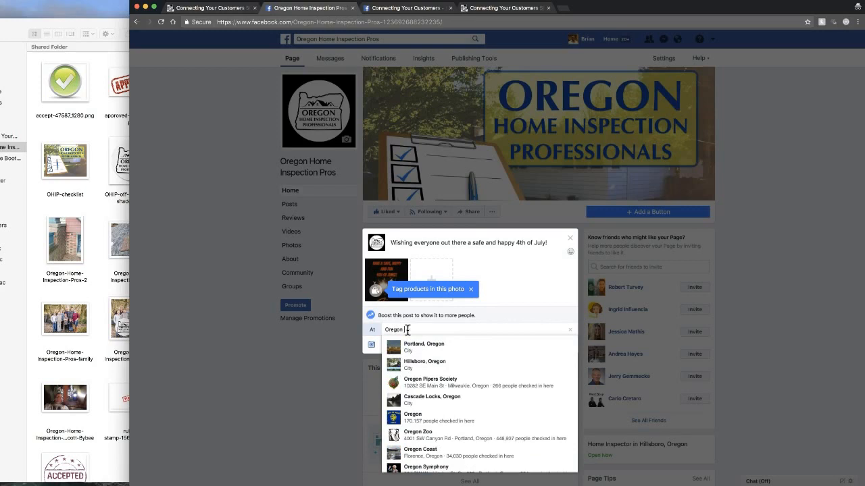
pyautogui.write(' Home Inspection Pr')
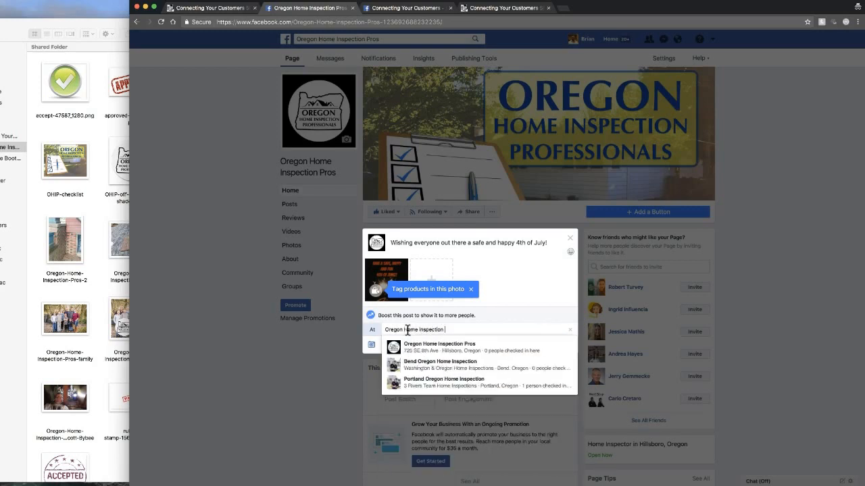
pyautogui.click(415, 346)
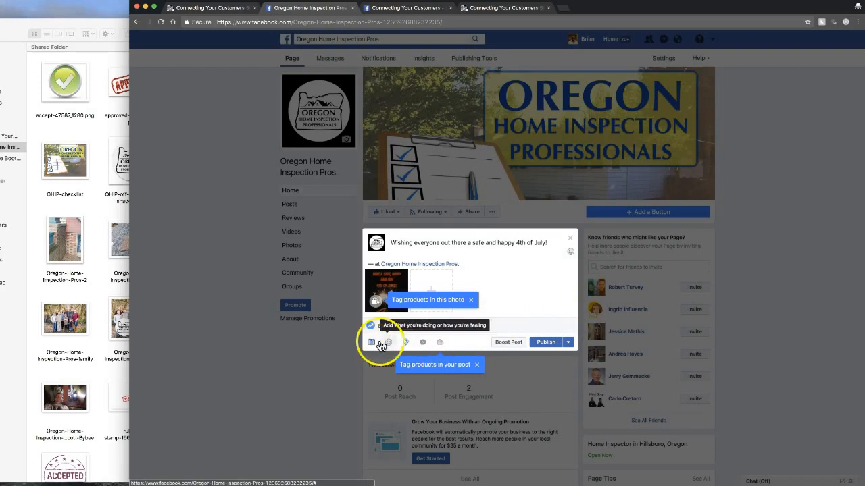
pyautogui.click(547, 344)
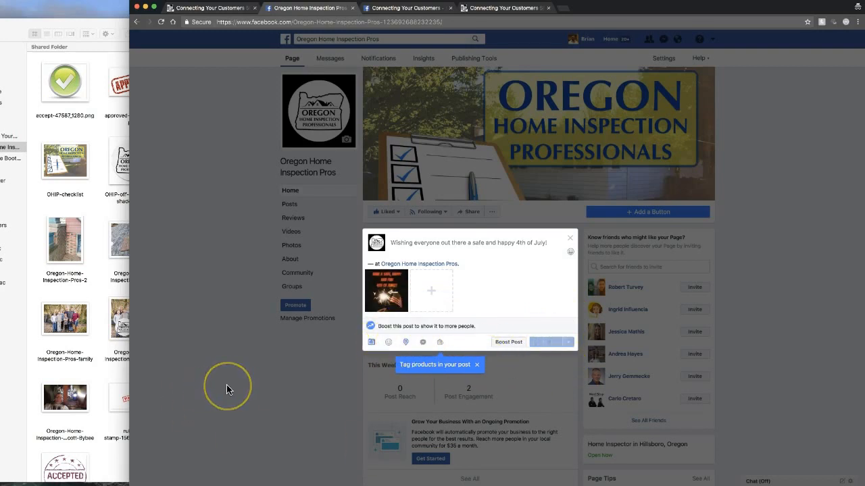
pyautogui.scroll(-4, 227, 385)
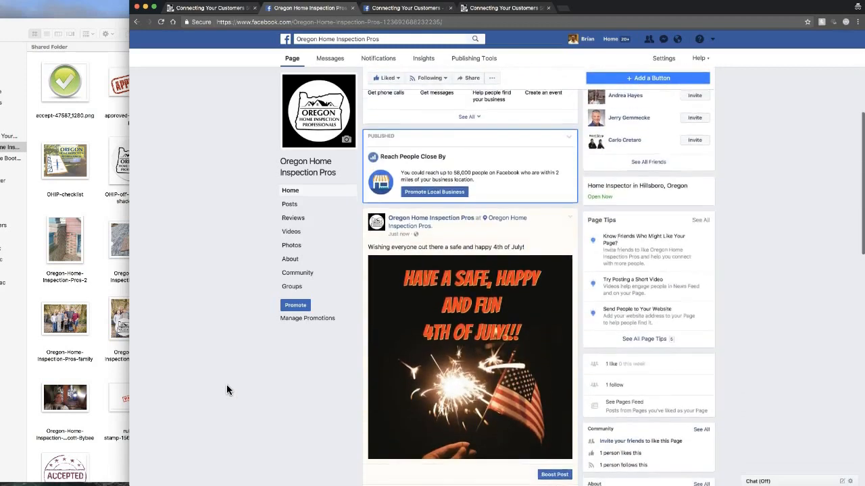
pyautogui.scroll(-2, 226, 385)
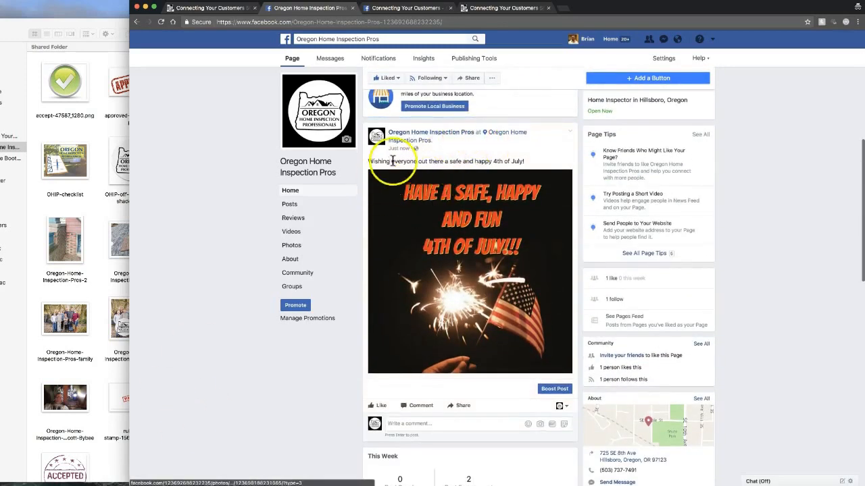
pyautogui.scroll(-2, 533, 195)
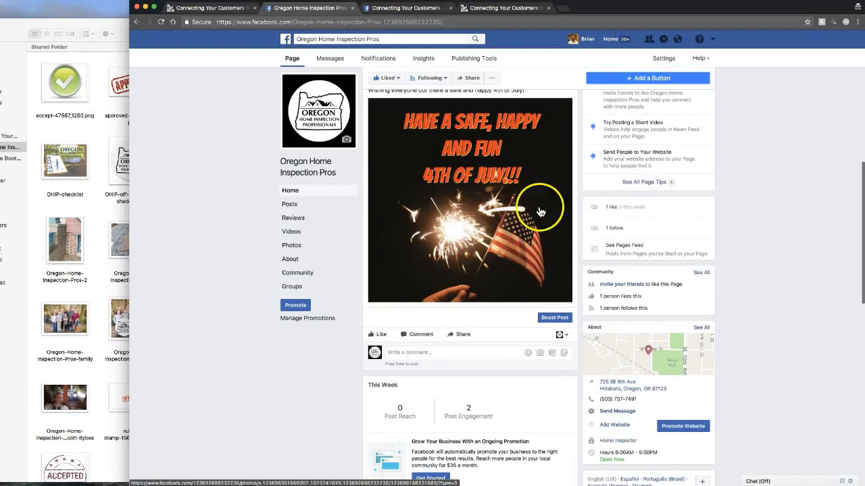
pyautogui.scroll(3, 513, 203)
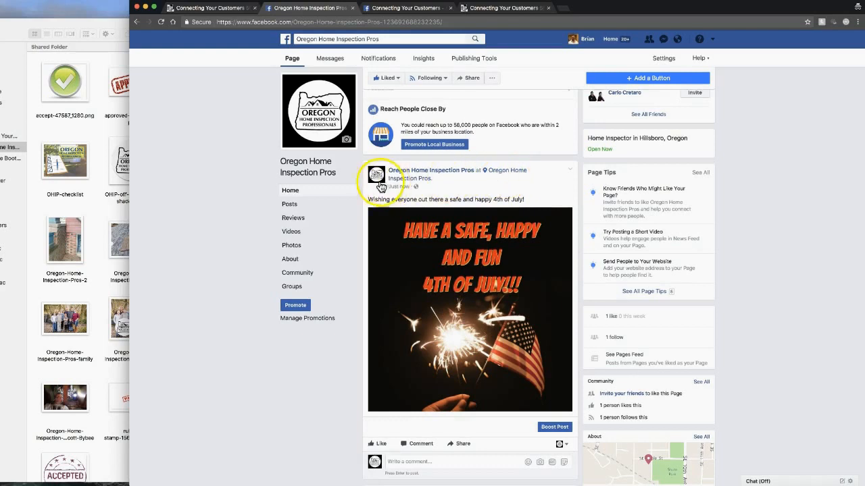
pyautogui.scroll(1, 421, 187)
pyautogui.scroll(2, 421, 193)
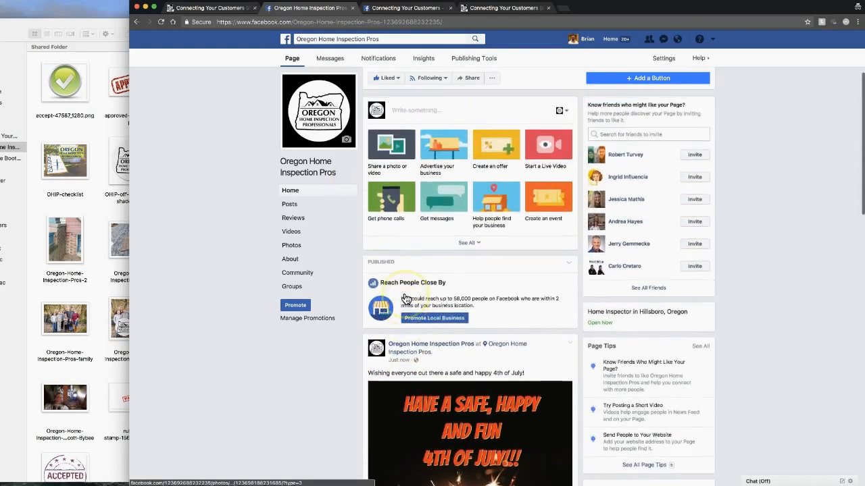
pyautogui.scroll(5, 405, 299)
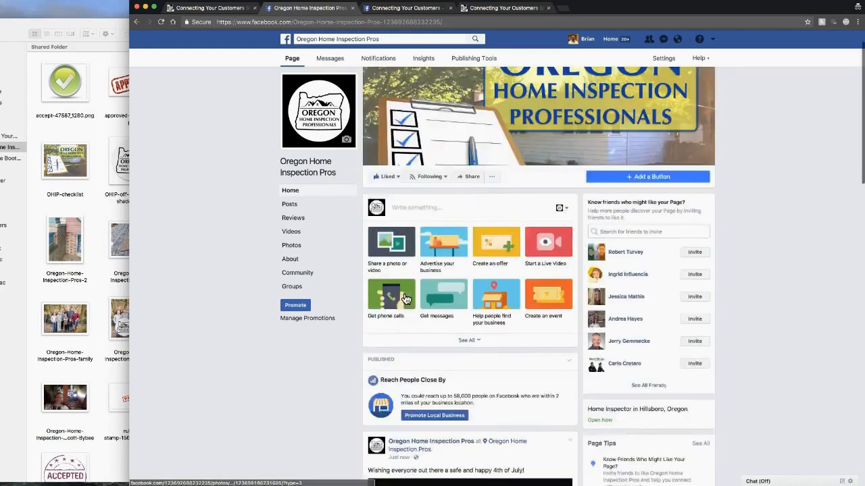
pyautogui.click(163, 221)
# Step: Review the Oregon Home Inspection Pros About section, then go to the Connecting Your Customers website homepage
pyautogui.click(289, 258)
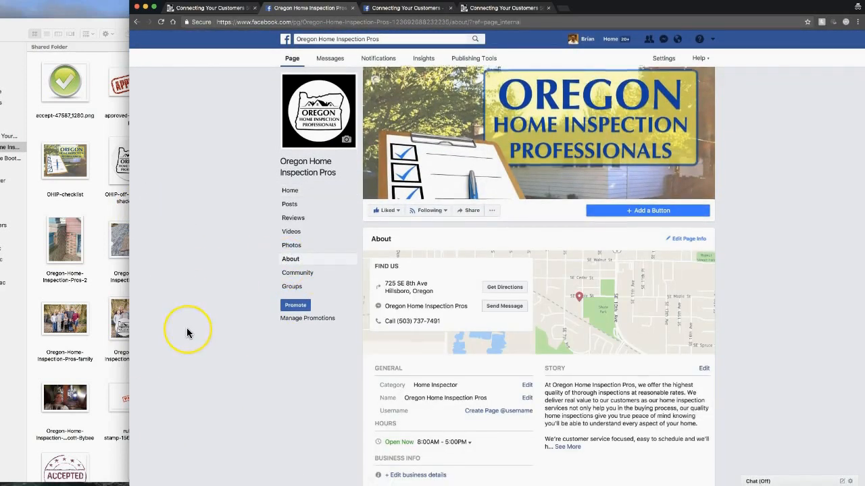
pyautogui.scroll(-5, 186, 328)
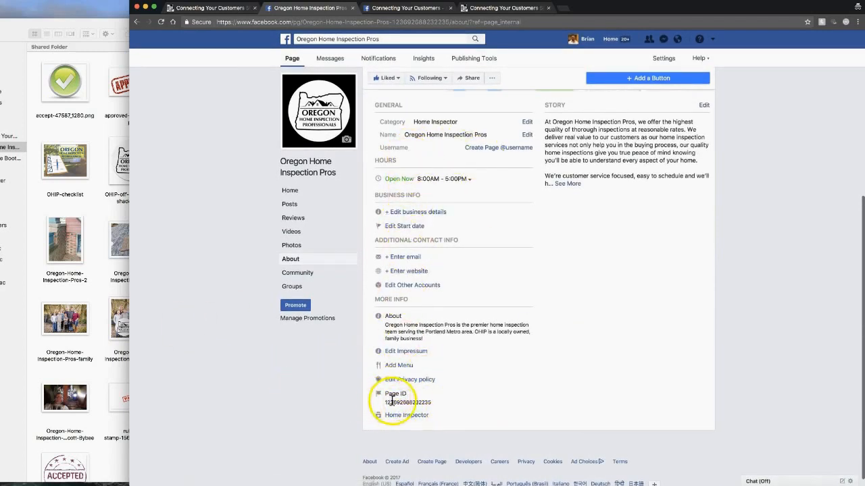
pyautogui.scroll(5, 226, 347)
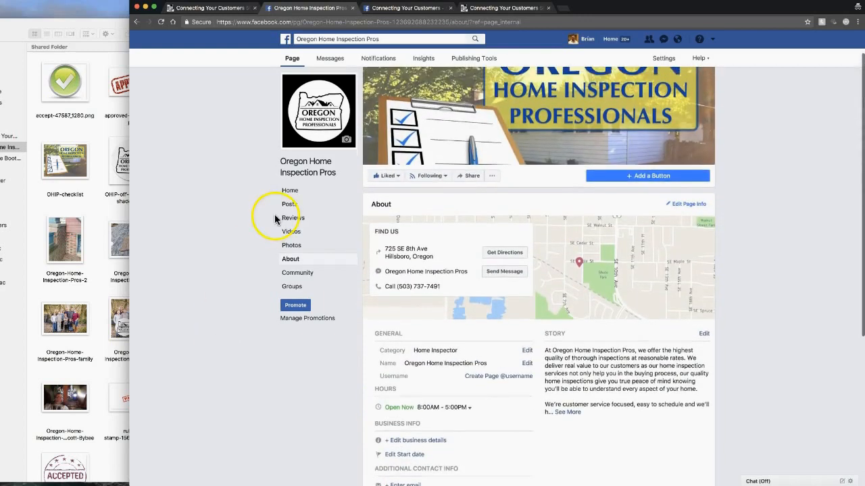
pyautogui.click(289, 190)
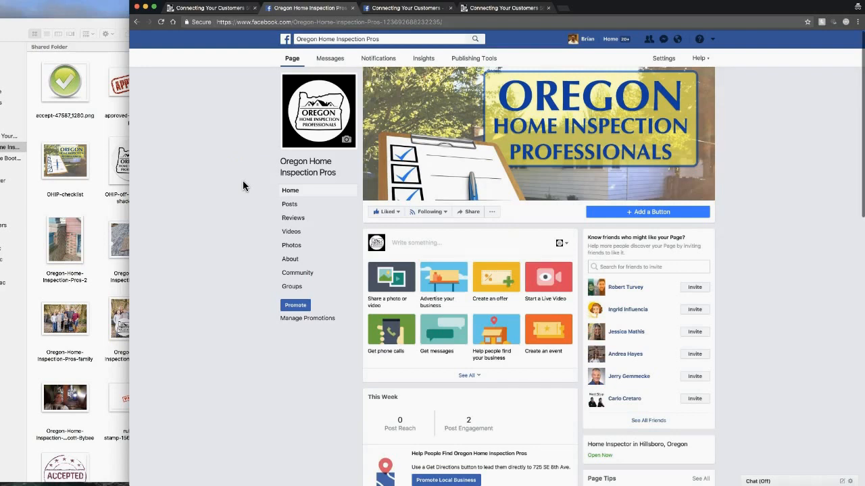
pyautogui.click(501, 8)
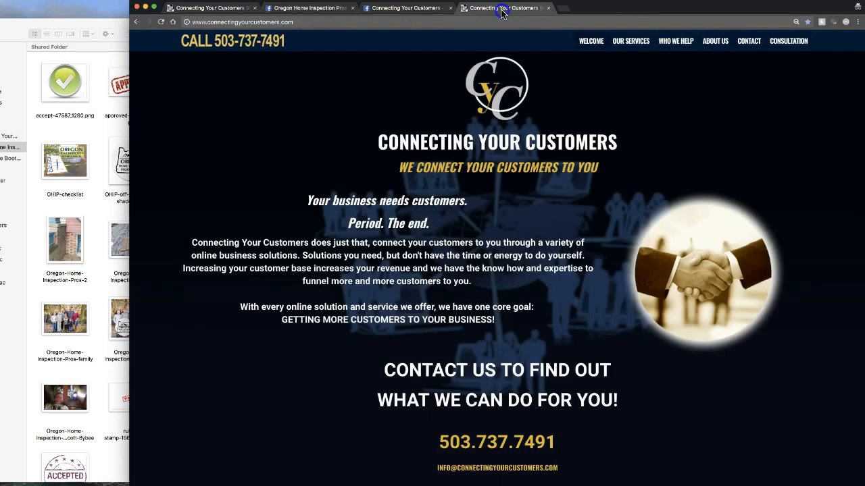